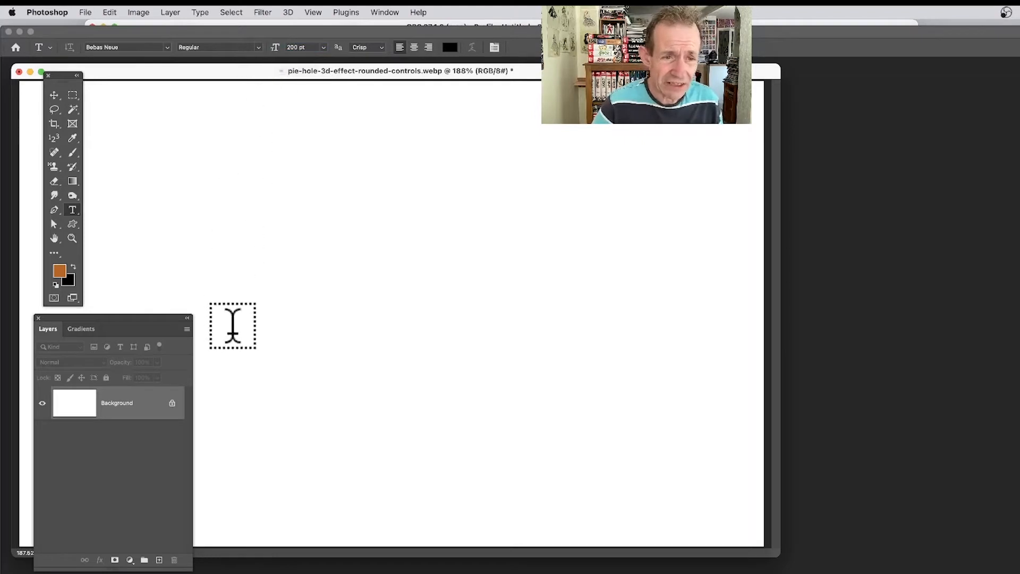
Step: Add the text TYPE in 200 pt Bebas Neue to the blank canvas and scale it up to large lettering
left_click(238, 295)
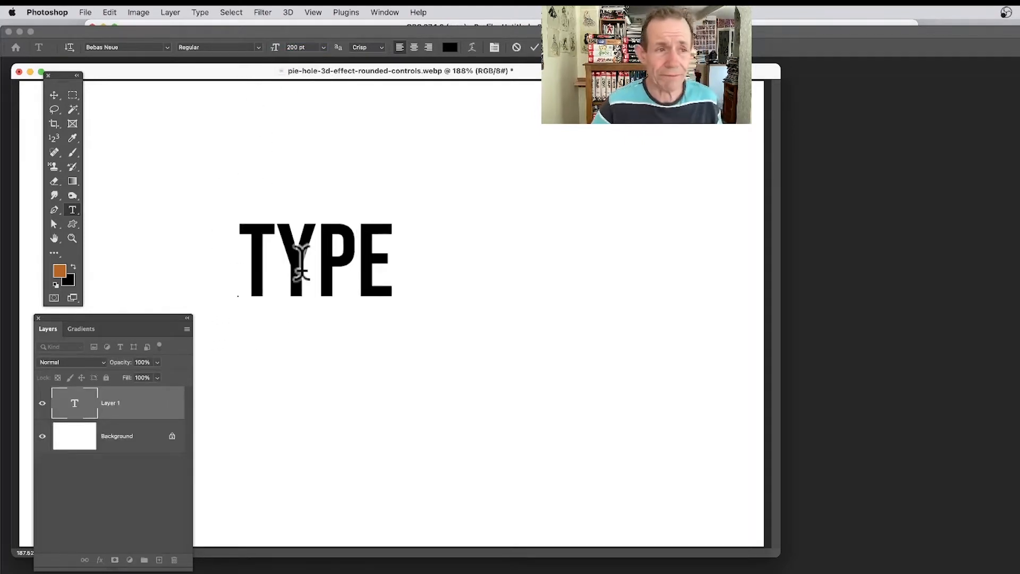
left_click(51, 97)
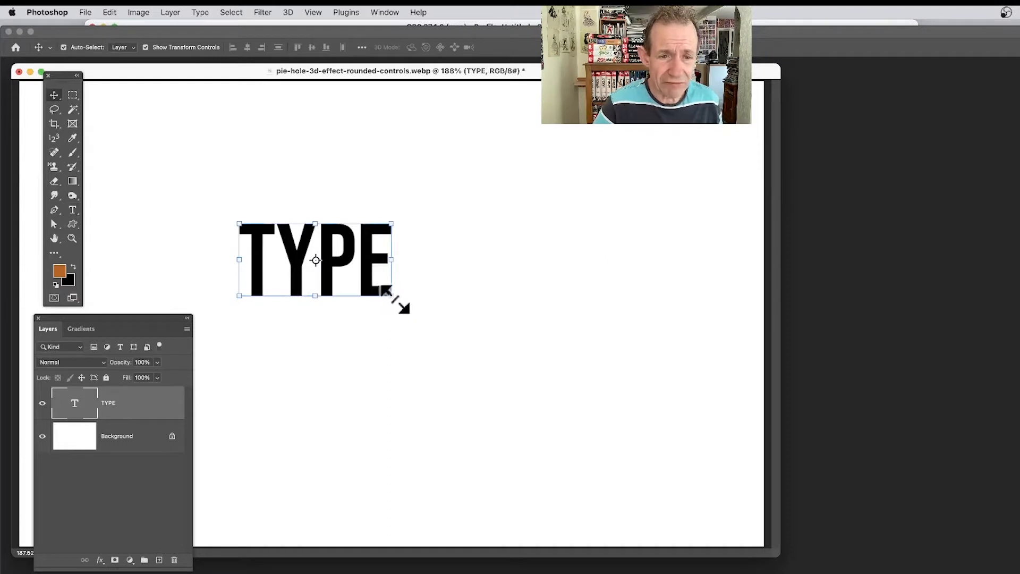
left_click_drag(394, 298, 467, 313)
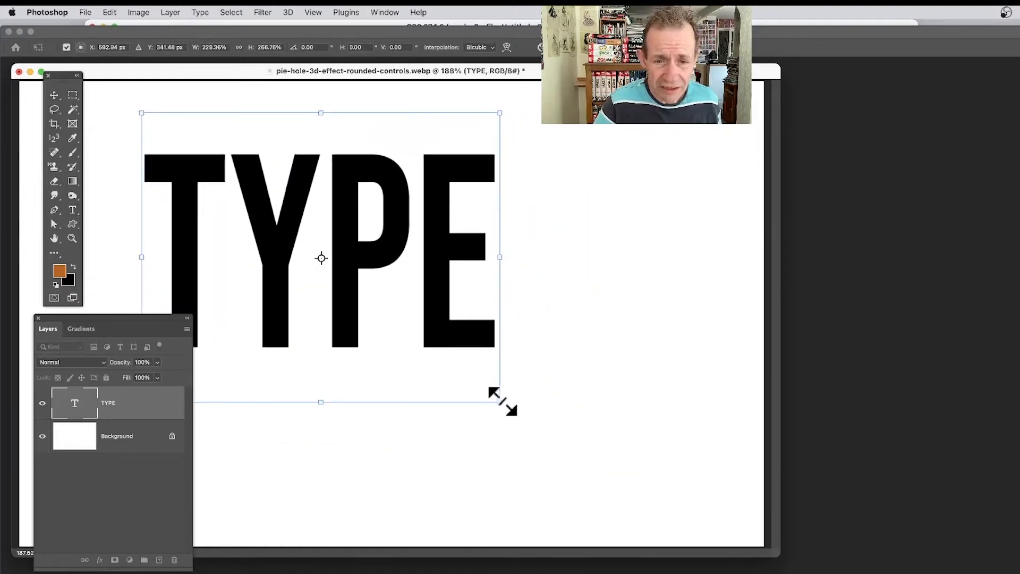
left_click_drag(502, 401, 556, 388)
key("Return")
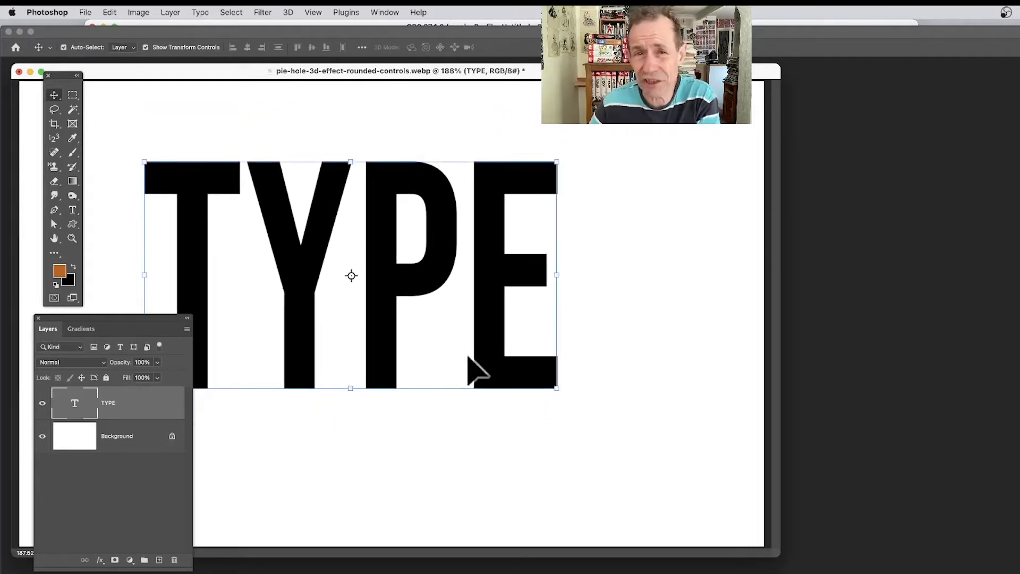
Step: Load the TYPE Transparency channel as a new selection around the lettering
left_click(230, 12)
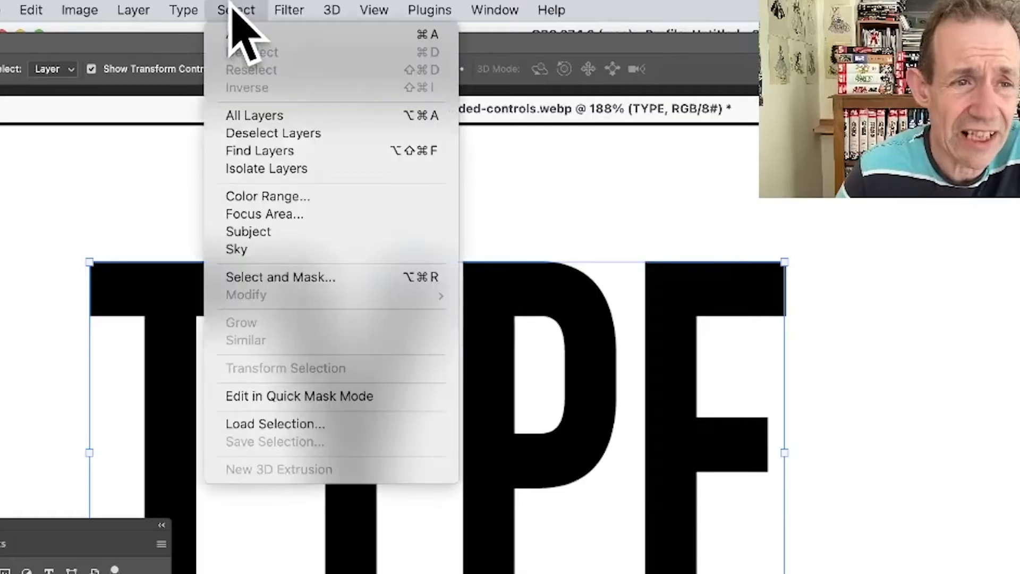
left_click(318, 424)
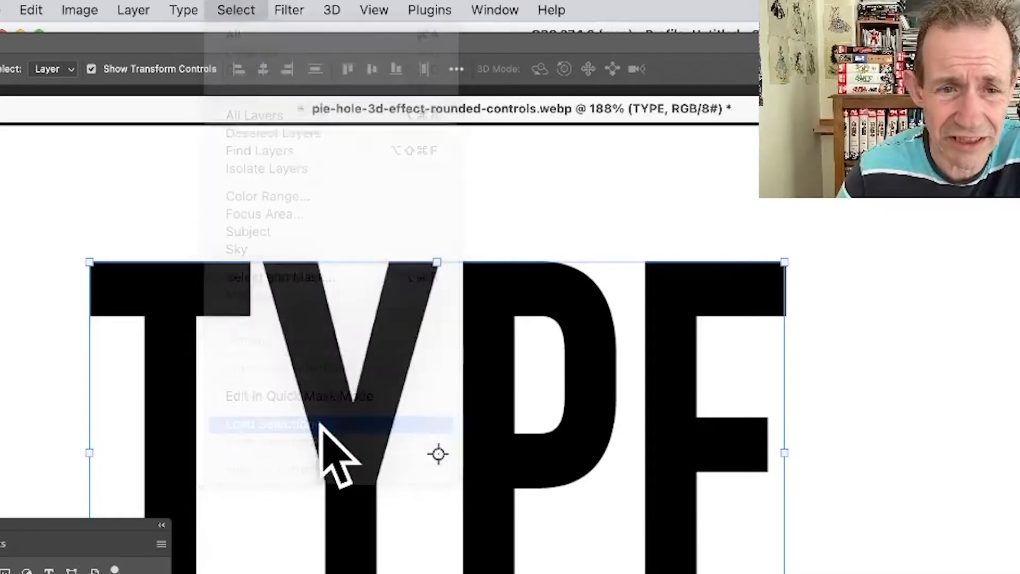
left_click(258, 297)
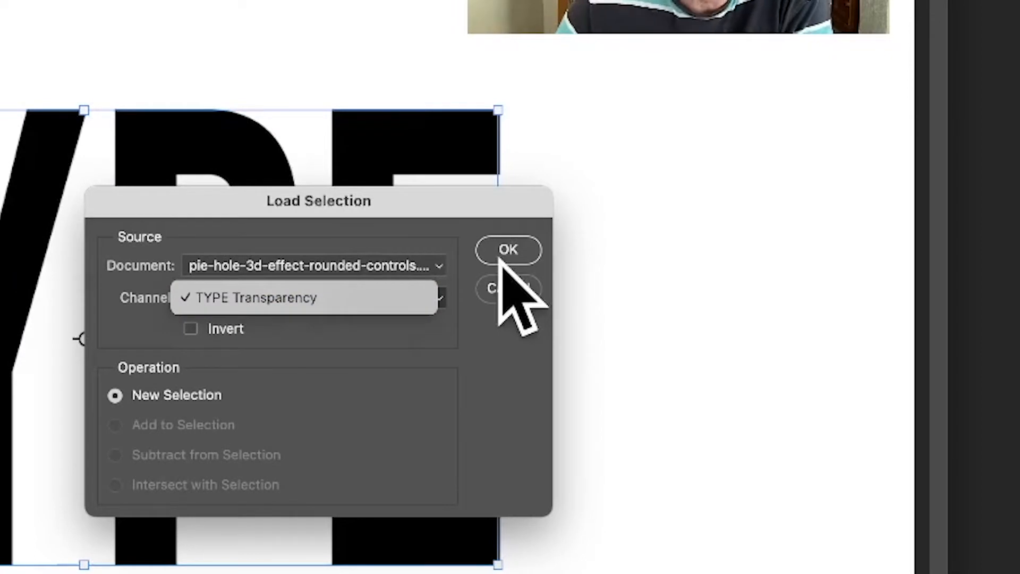
left_click(238, 300)
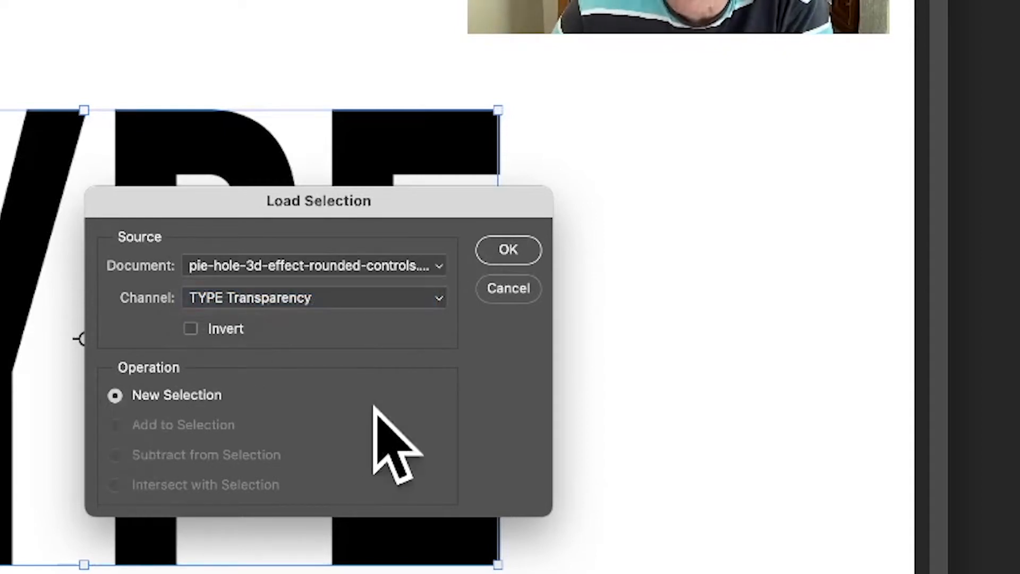
left_click(519, 244)
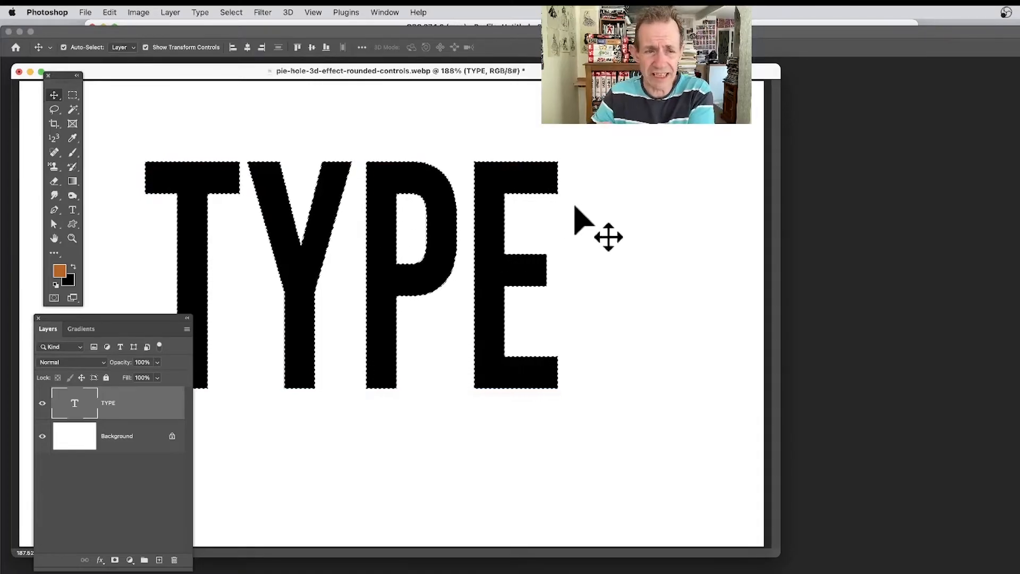
Step: Try the gold and the black-and-white Metals gradient presets on the lettering, and undo both
left_click(82, 329)
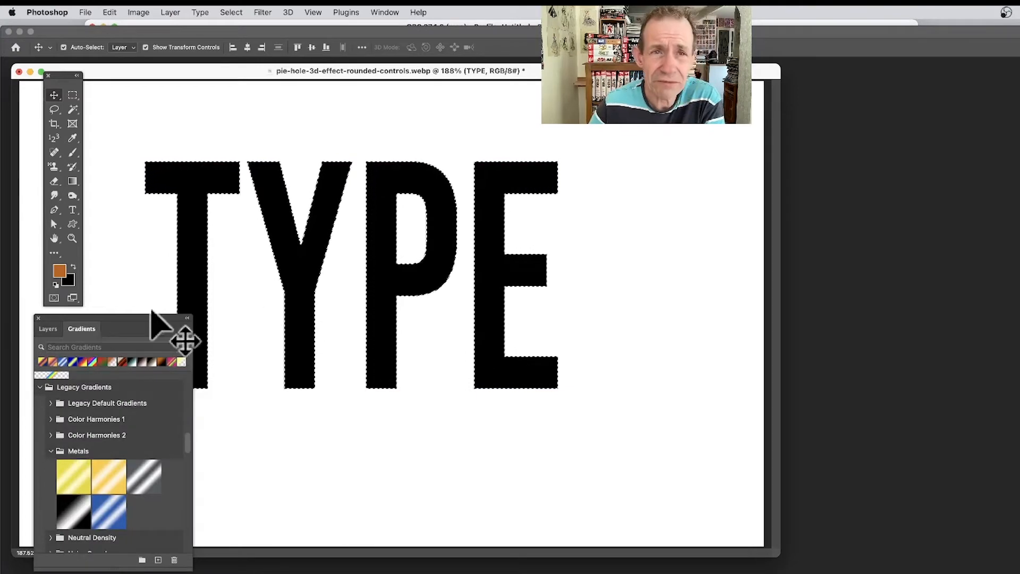
left_click(385, 13)
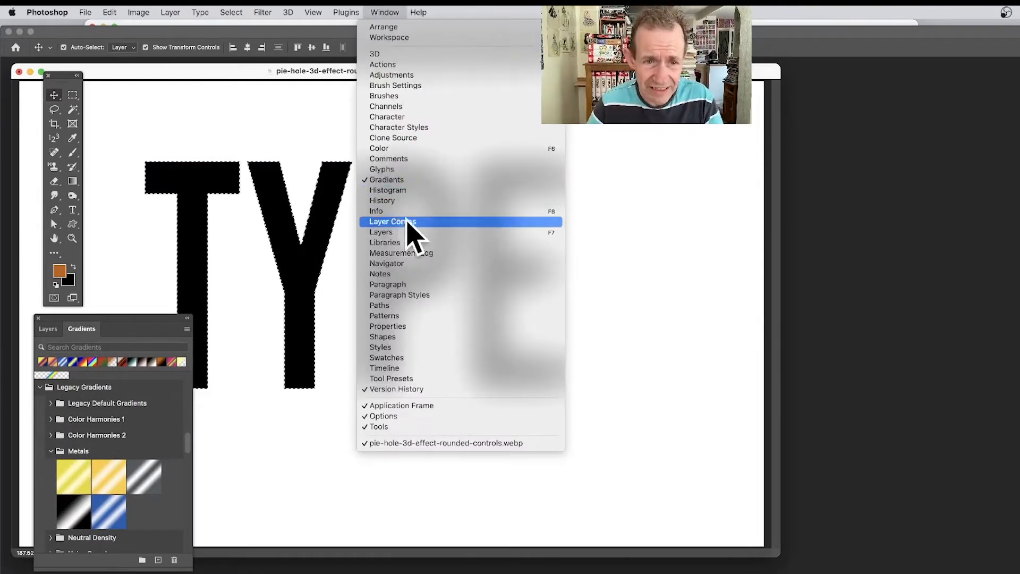
left_click(182, 255)
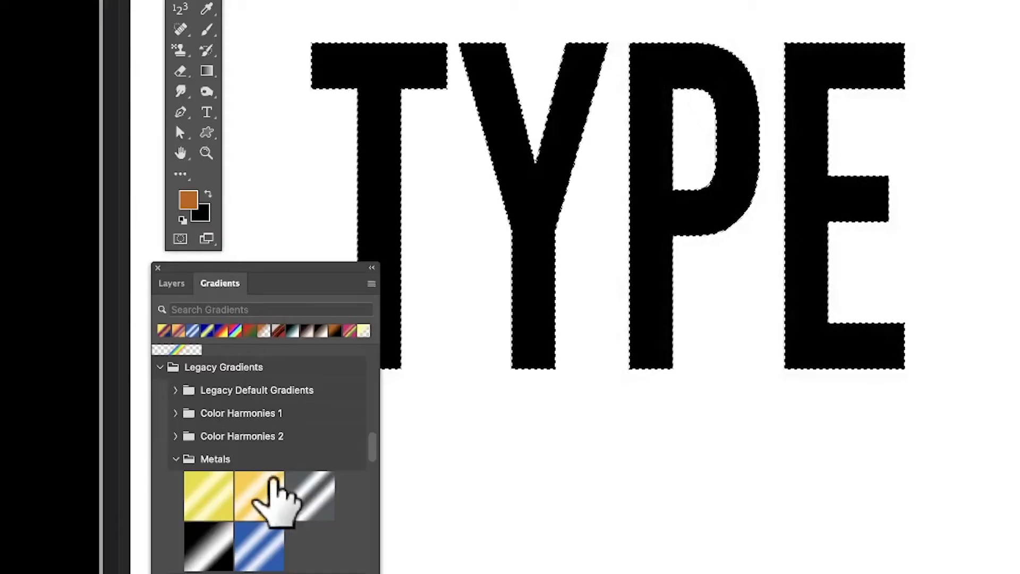
left_click(114, 476)
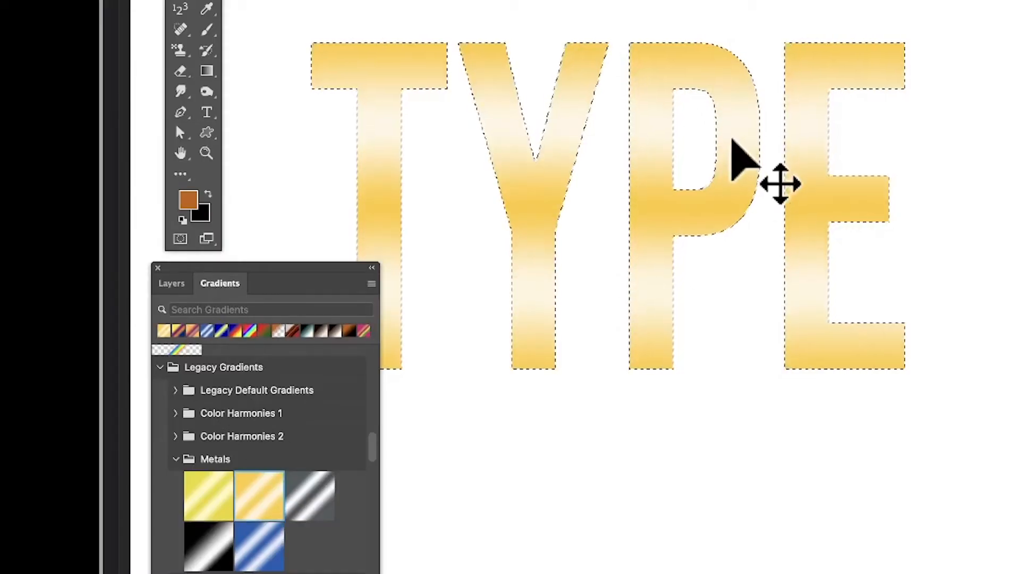
left_click_drag(215, 539, 363, 222)
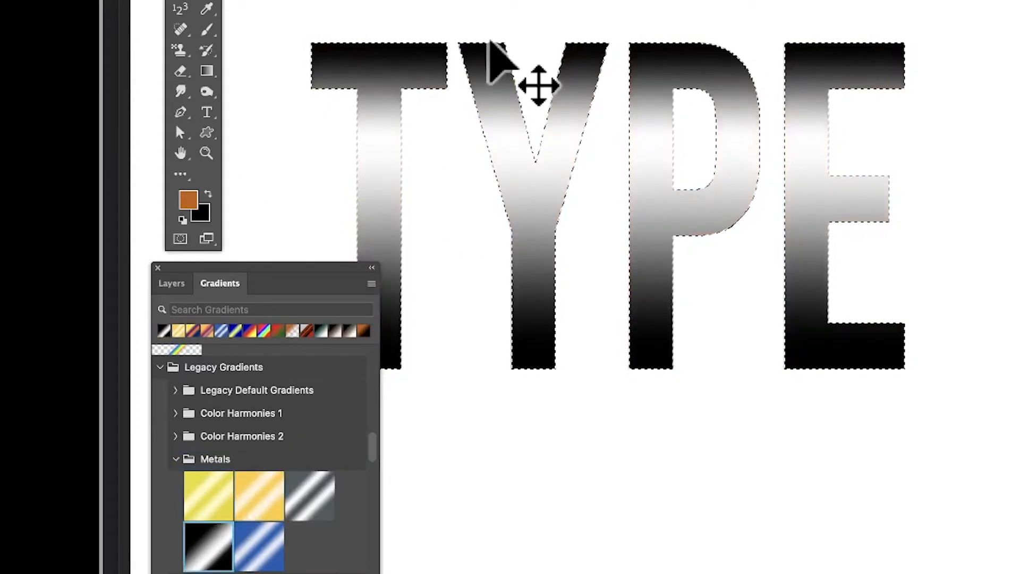
key("super+z")
key("super+z")
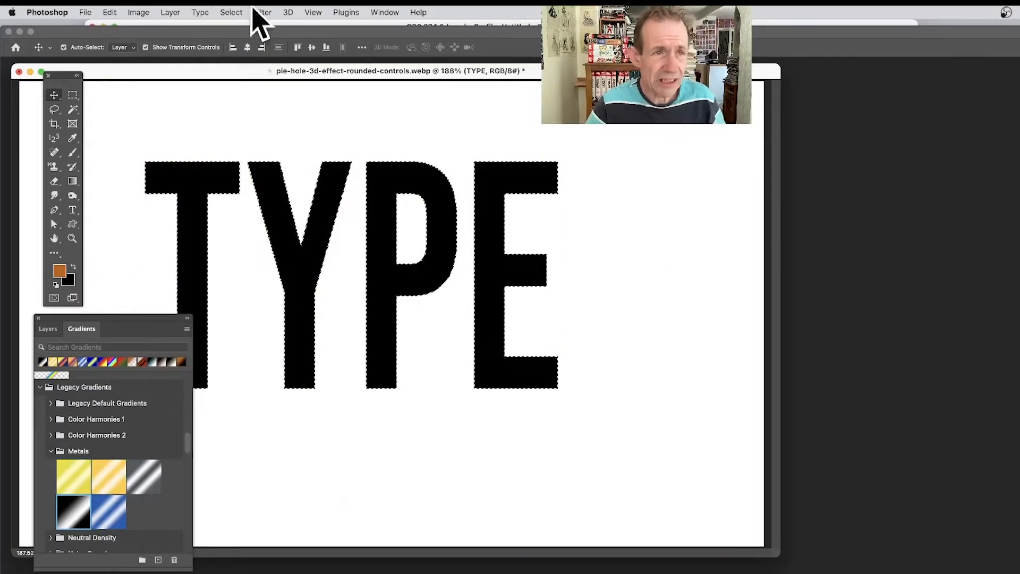
Step: Create a gradient fill layer from the lettering selection with the default layer settings, and show the layer stack
left_click(170, 12)
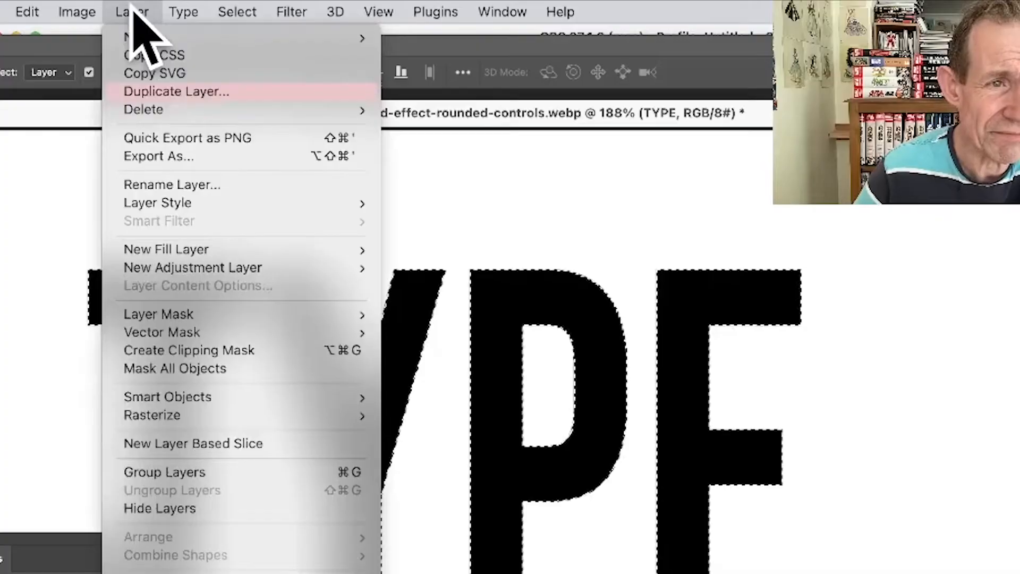
mouse_move(204, 147)
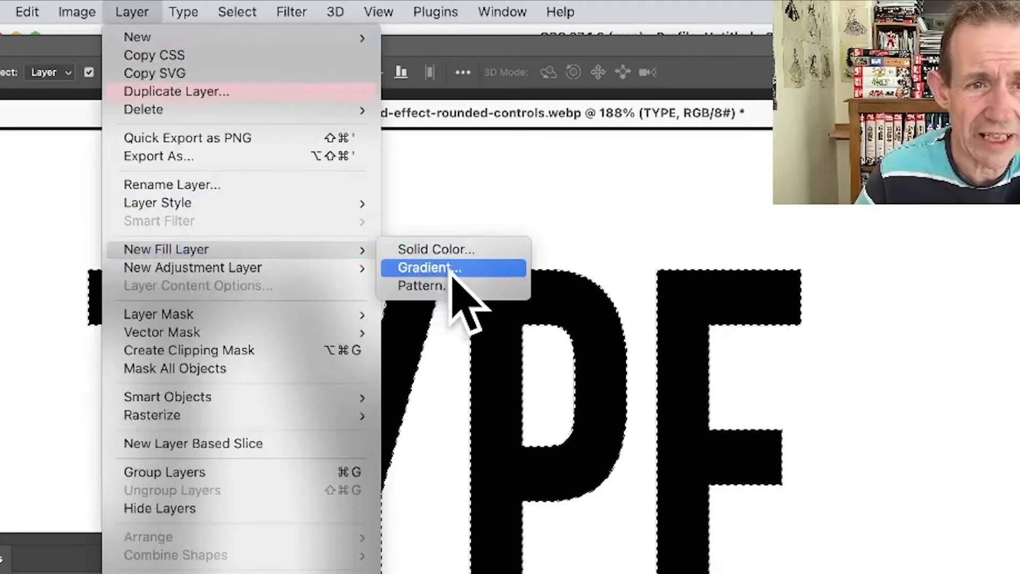
left_click(433, 270)
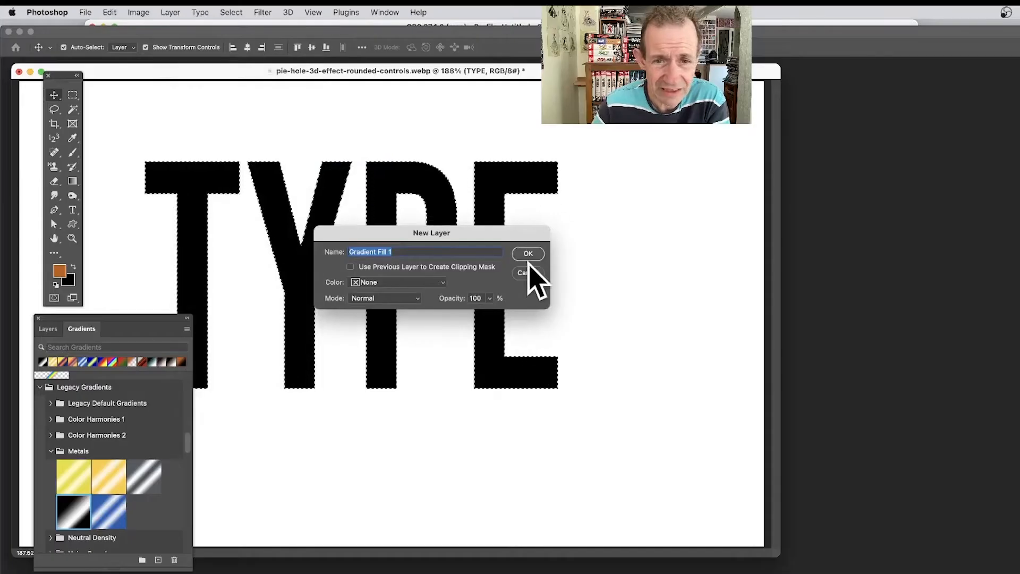
left_click(528, 253)
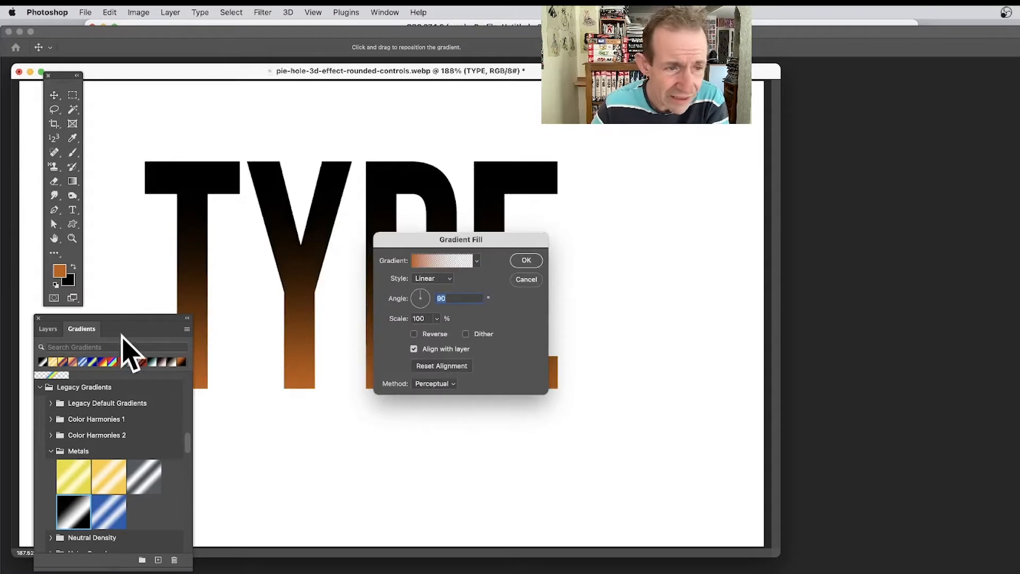
left_click(48, 329)
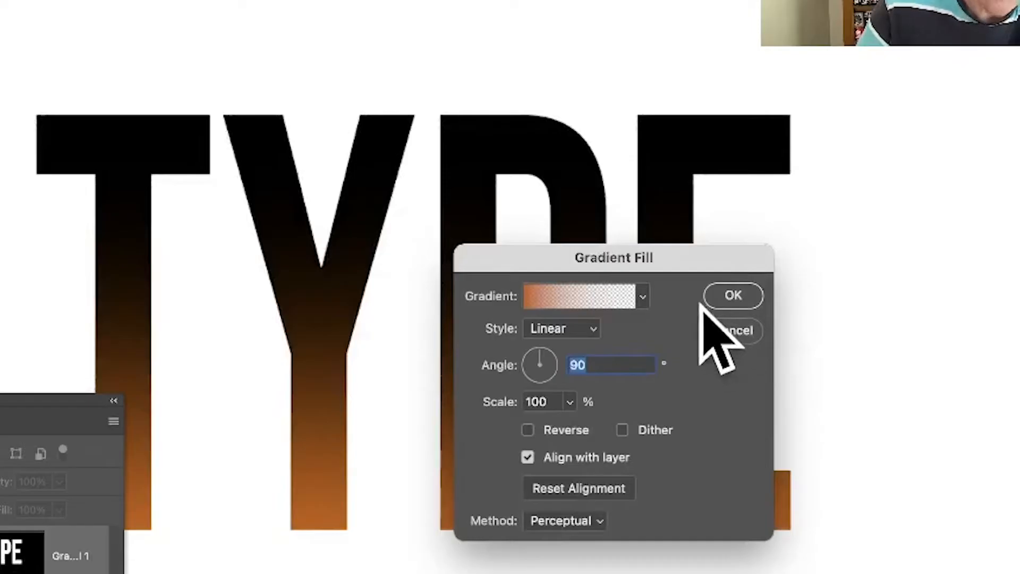
Step: Try the yellow-green-blue gradient preset, return to the orange-to-transparent preset, and look through the preset options
left_click(643, 296)
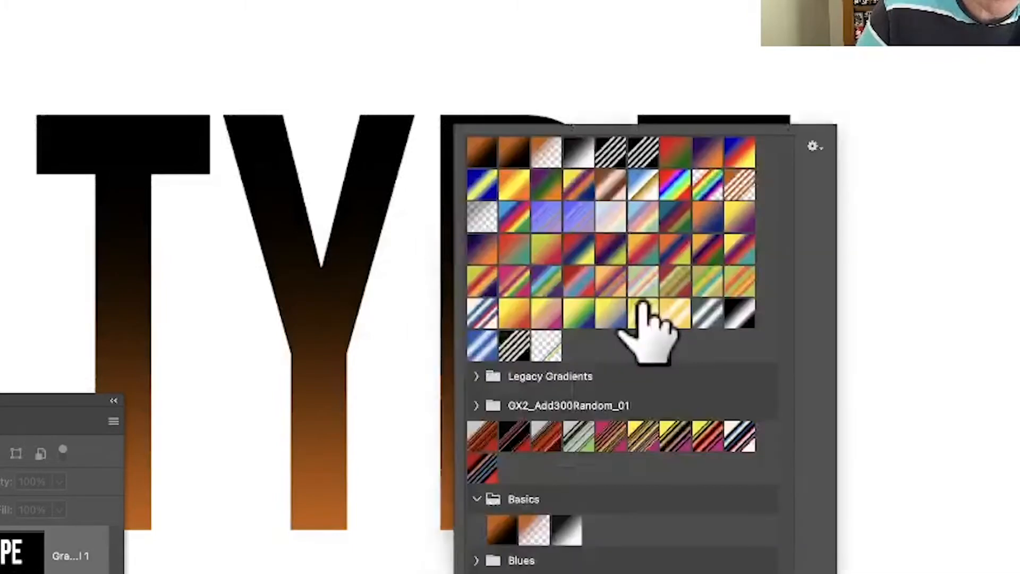
left_click(579, 313)
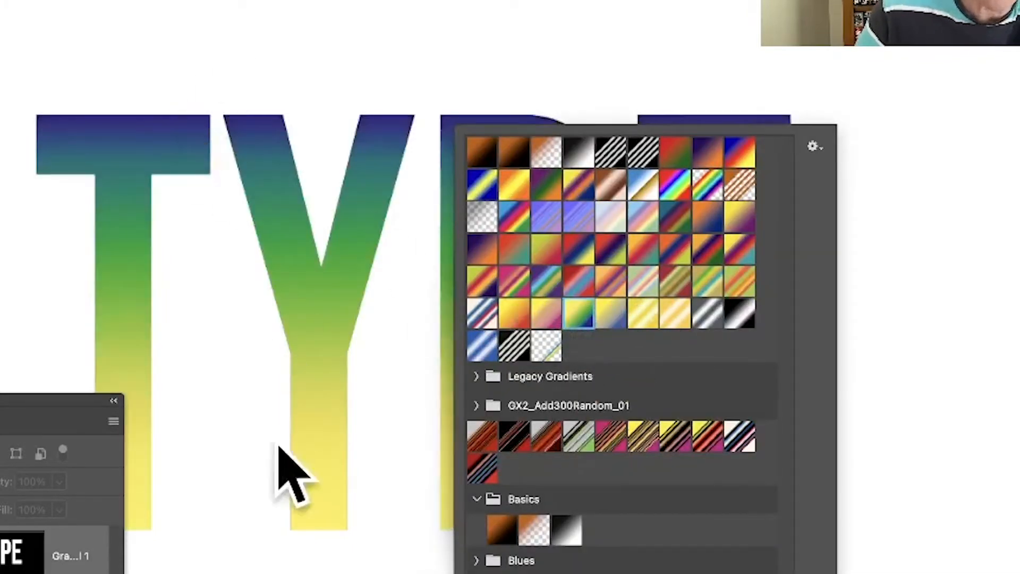
left_click(547, 155)
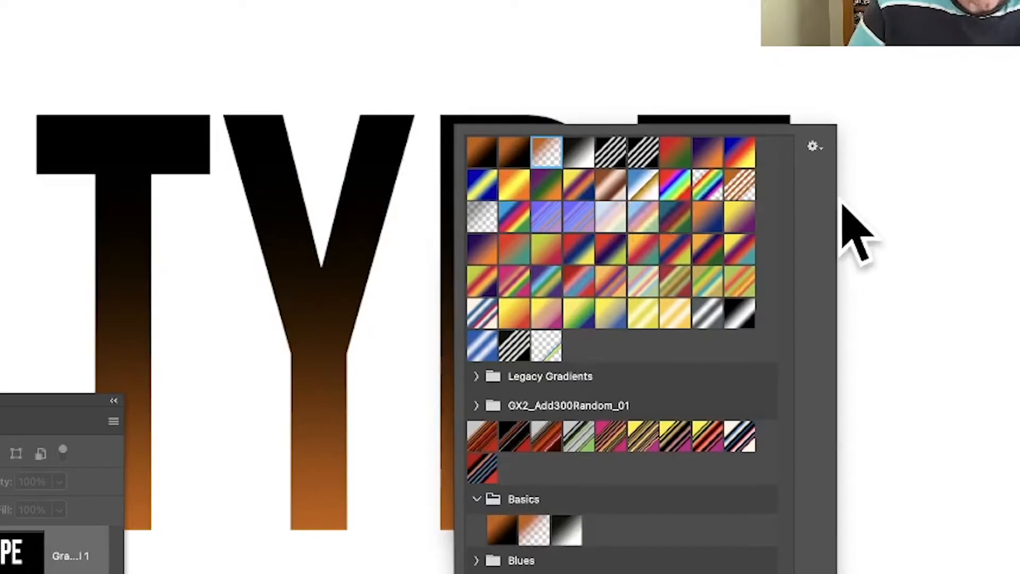
left_click(815, 147)
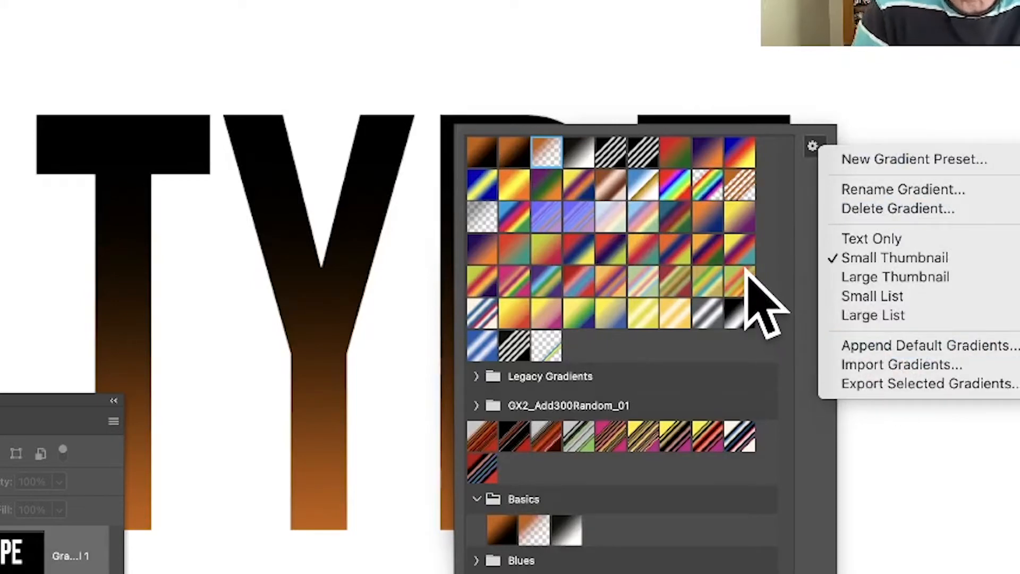
key("Escape")
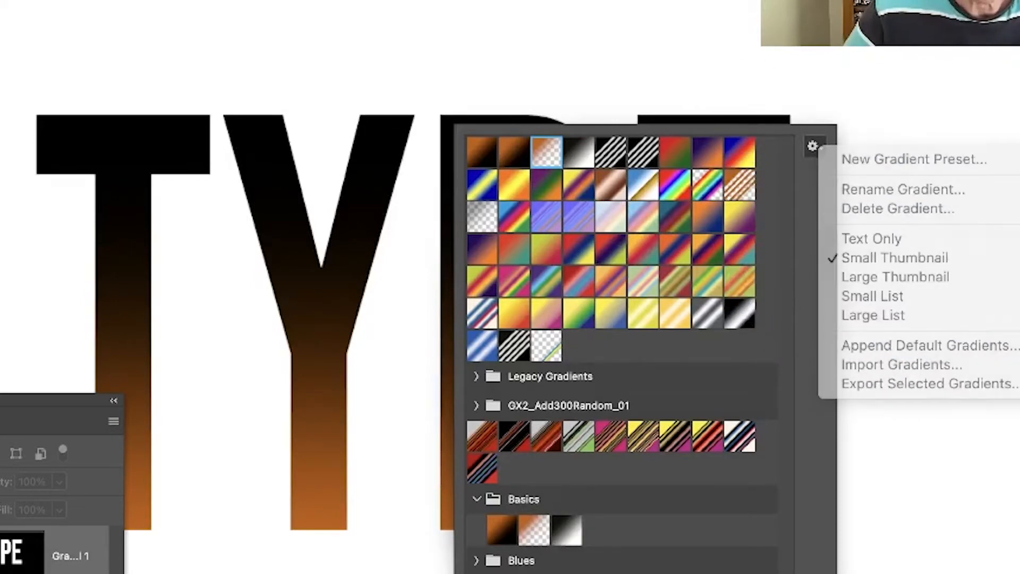
key("Escape")
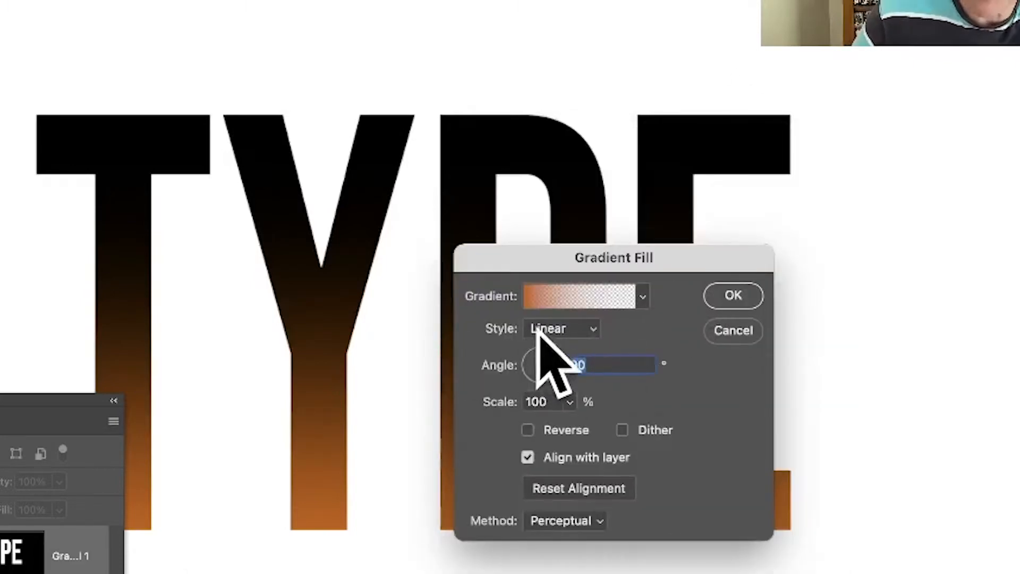
Step: Preview the Radial gradient style, set the style back to Linear, and apply the gradient fill
left_click(565, 327)
left_click(562, 350)
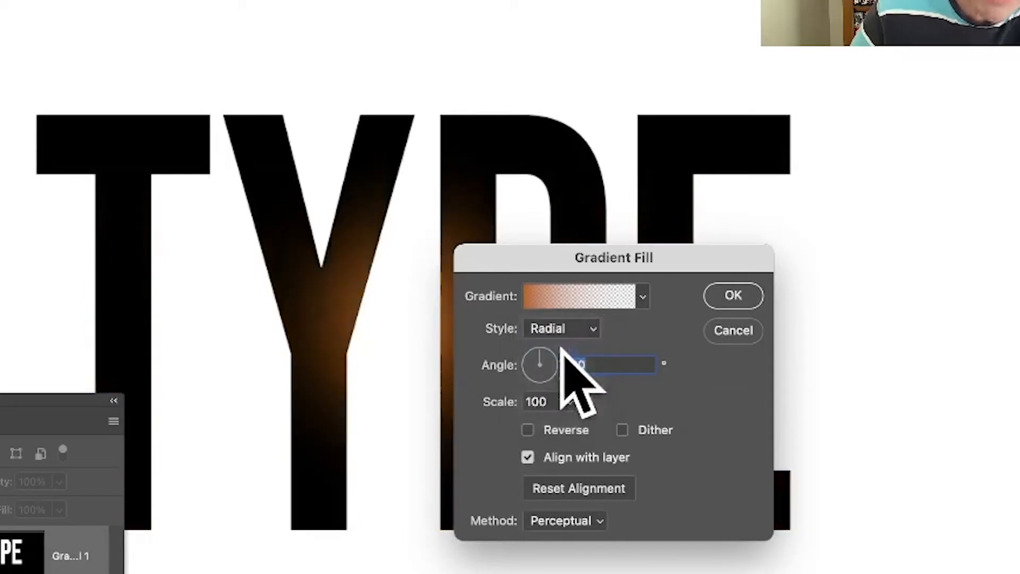
left_click(582, 330)
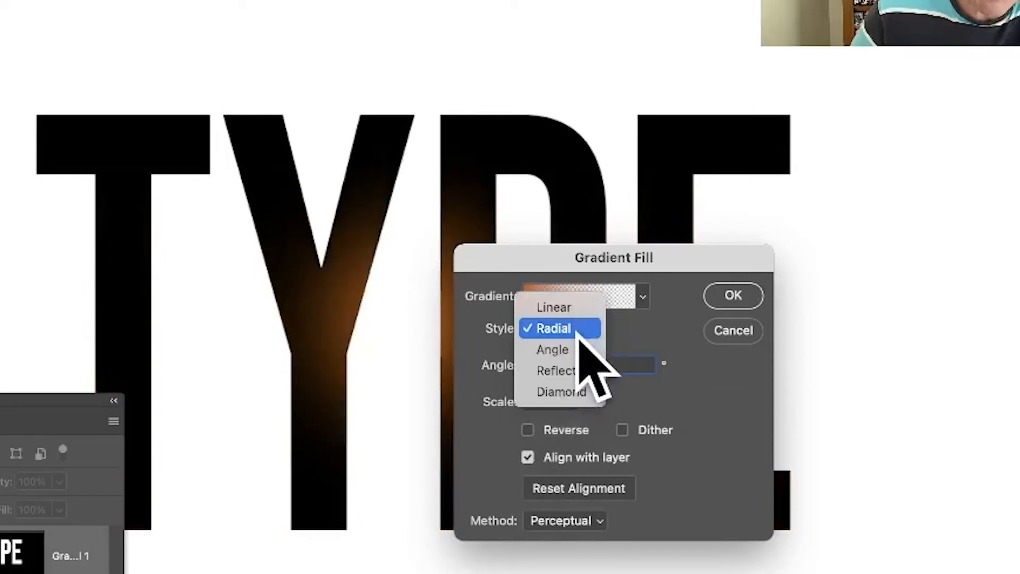
left_click(576, 308)
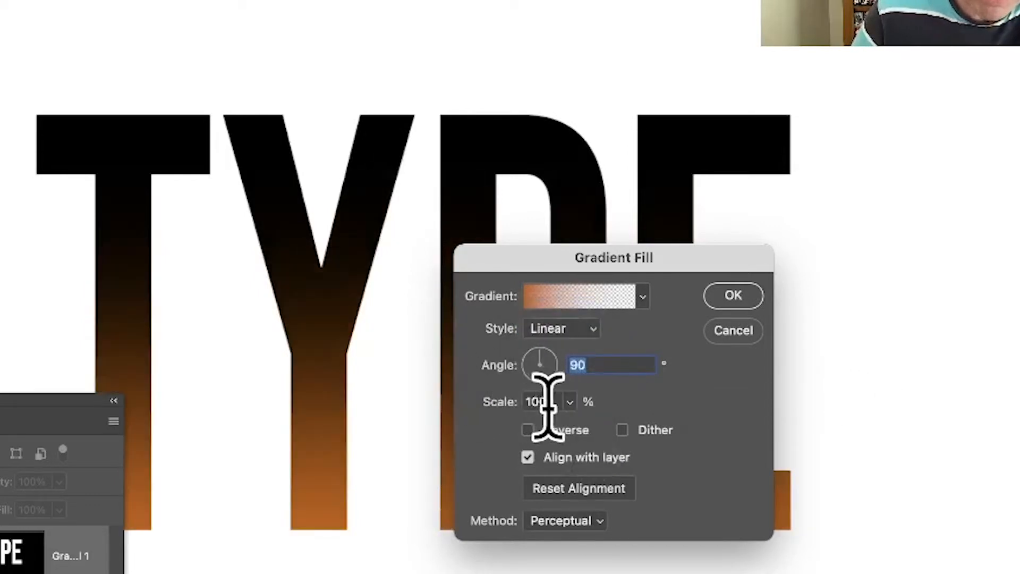
left_click(734, 295)
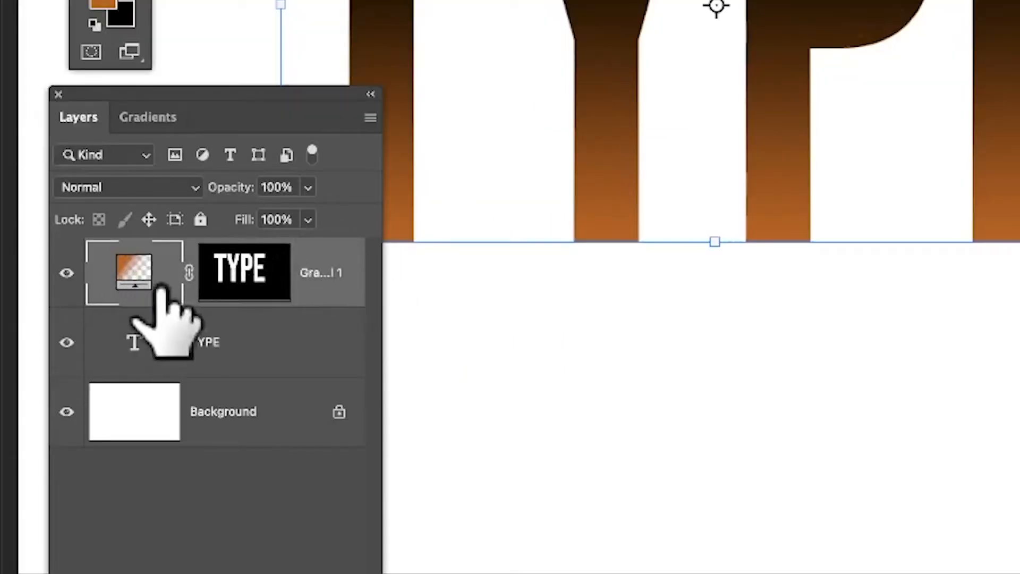
Step: Edit the gradient fill layer: shift the gradient upward within the lettering and set its angle to about 69°
double_click(127, 271)
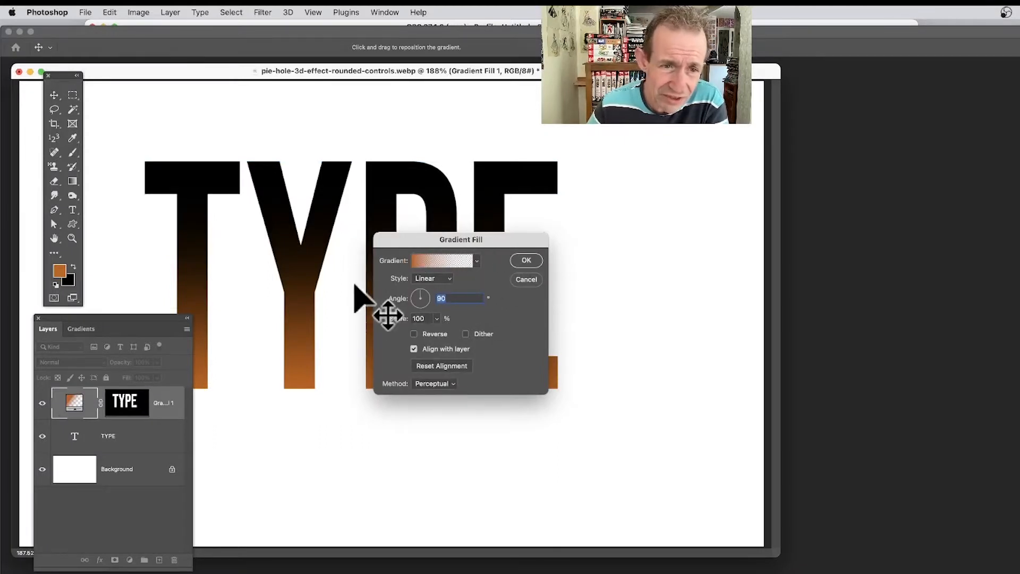
left_click_drag(354, 285, 325, 185)
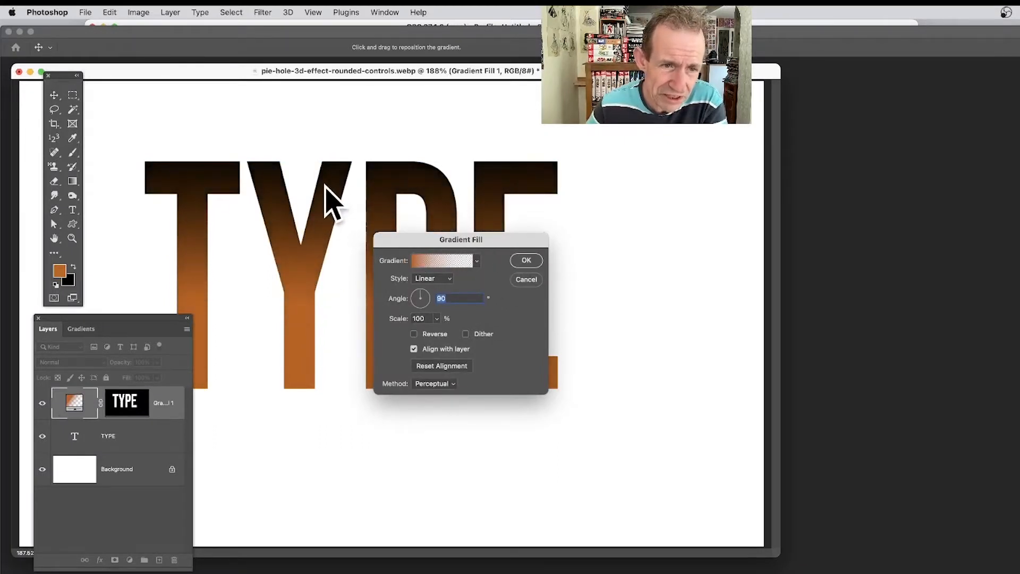
mouse_move(320, 307)
left_mouse_down()
mouse_move(316, 269)
mouse_move(313, 298)
left_mouse_up()
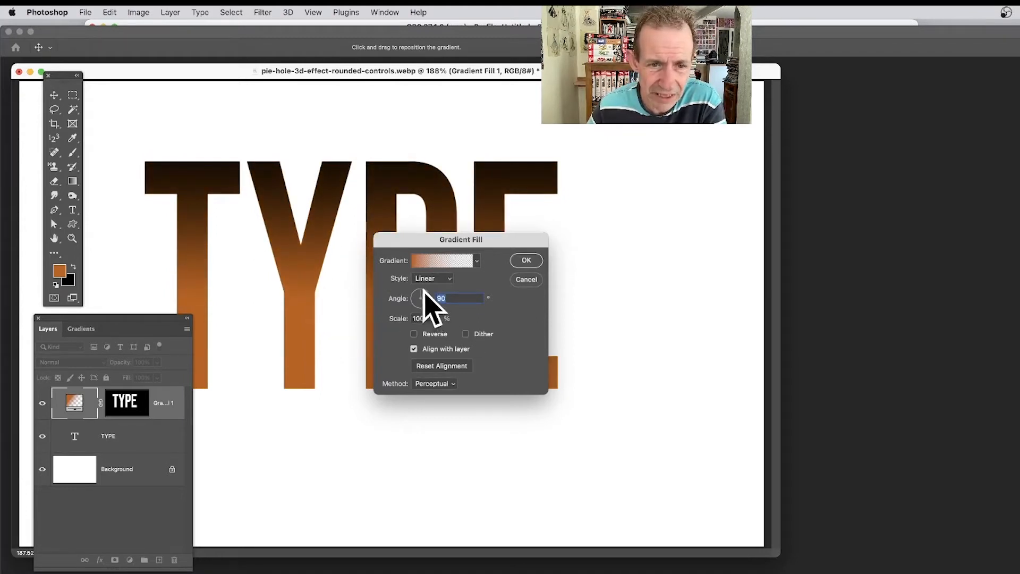
left_click_drag(427, 291, 427, 291)
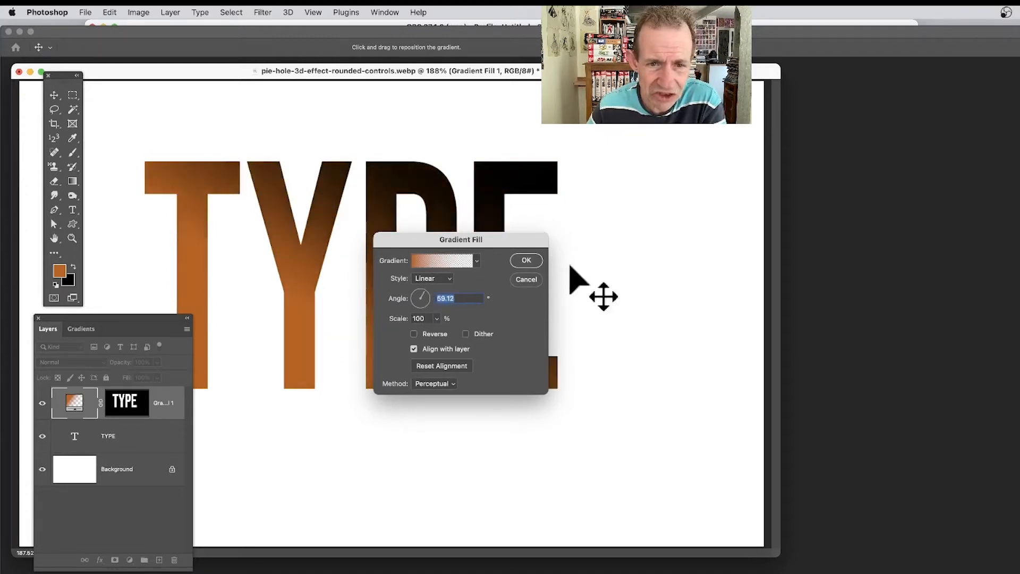
left_click(526, 260)
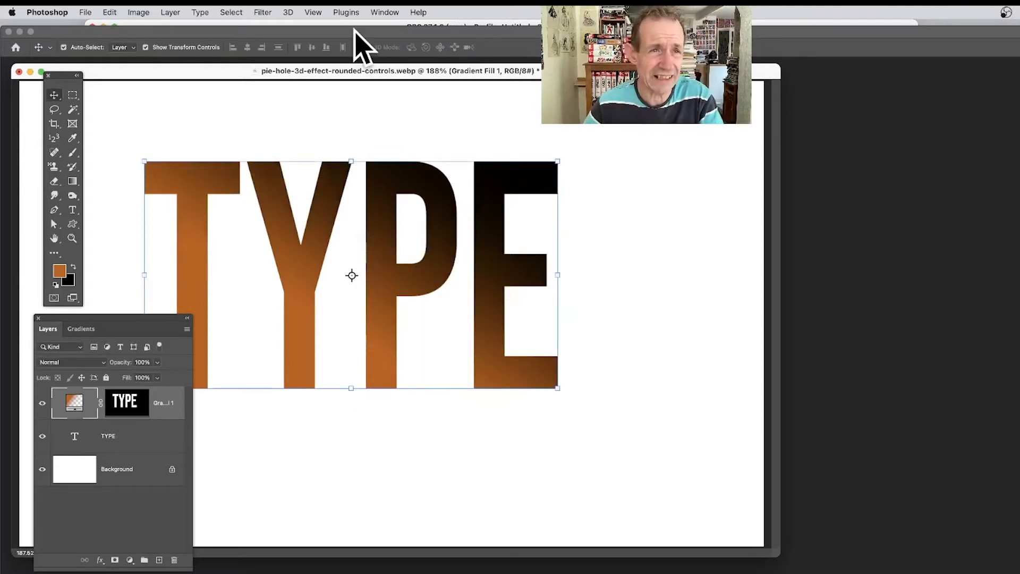
Step: Load a new selection of the lettering from the Gradient Fill 1 Mask channel
left_click(227, 12)
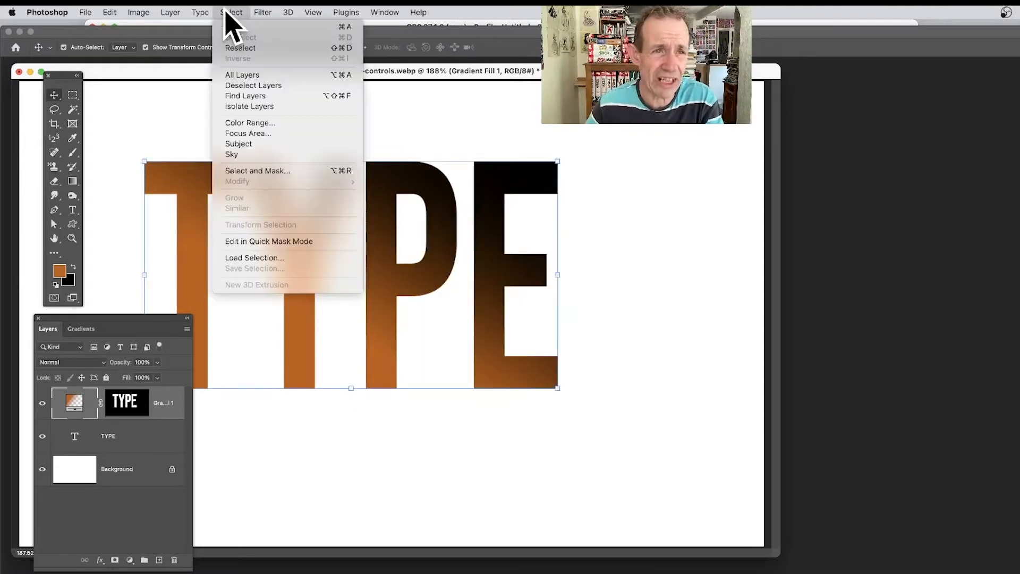
left_click(292, 258)
left_click(456, 257)
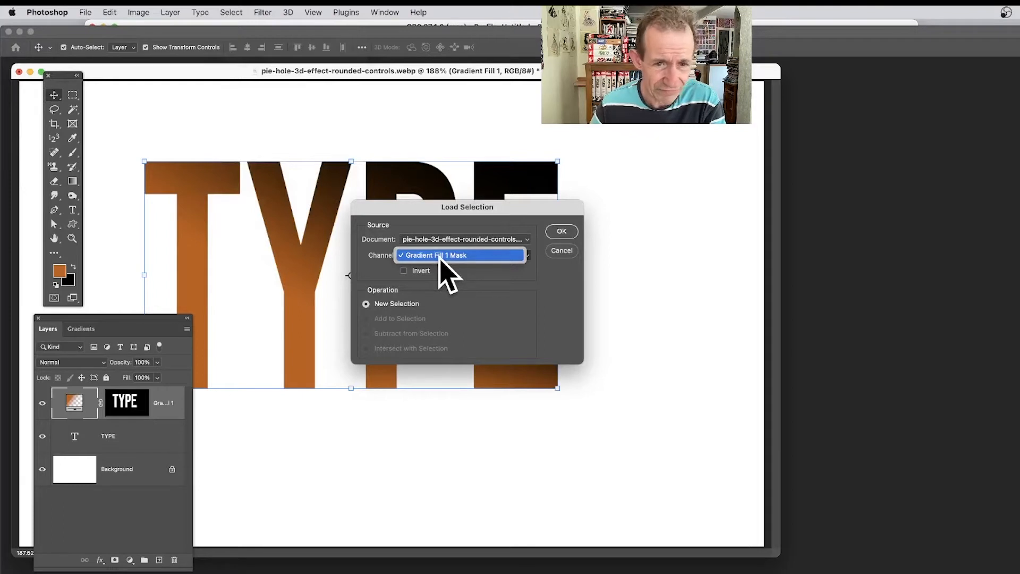
left_click(440, 256)
left_click(561, 232)
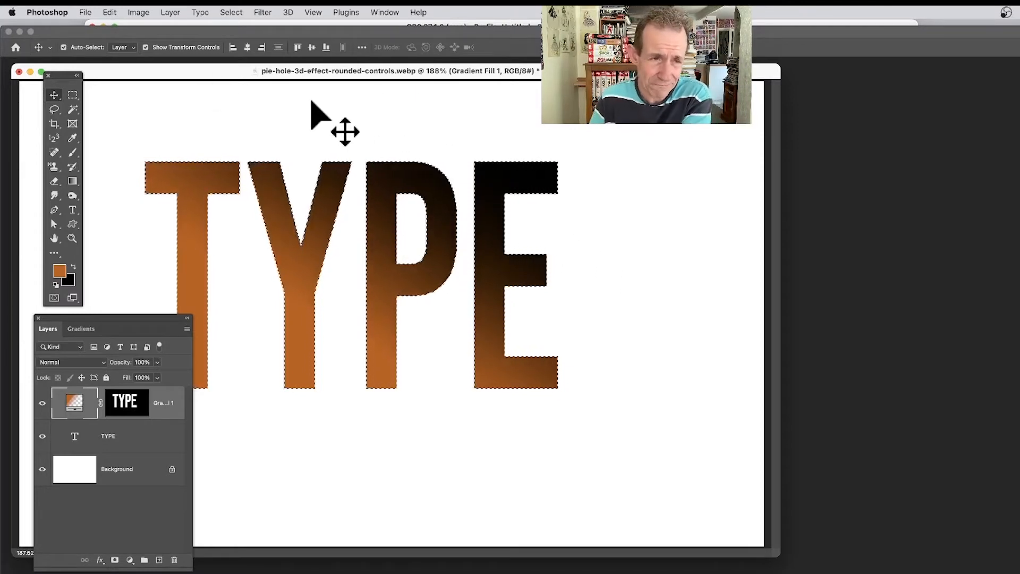
Step: Create a second gradient fill layer from the lettering selection with its blend mode set to Difference
left_click(171, 12)
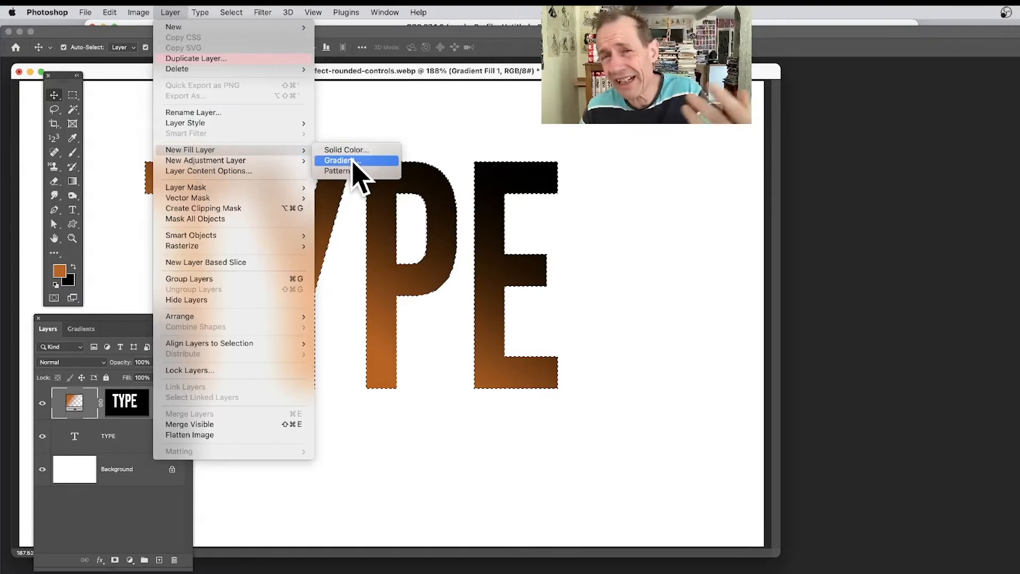
left_click(352, 161)
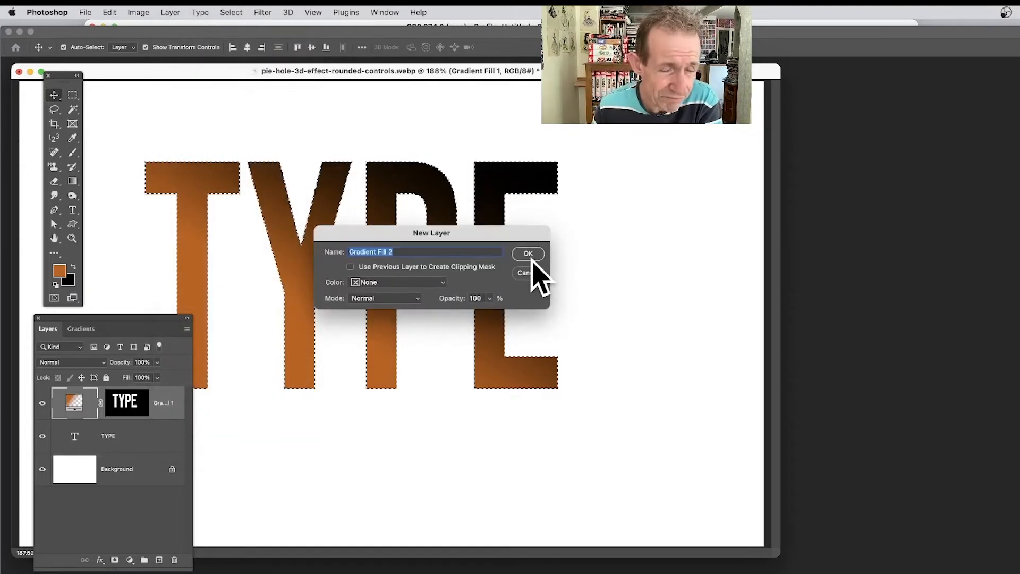
left_click(366, 299)
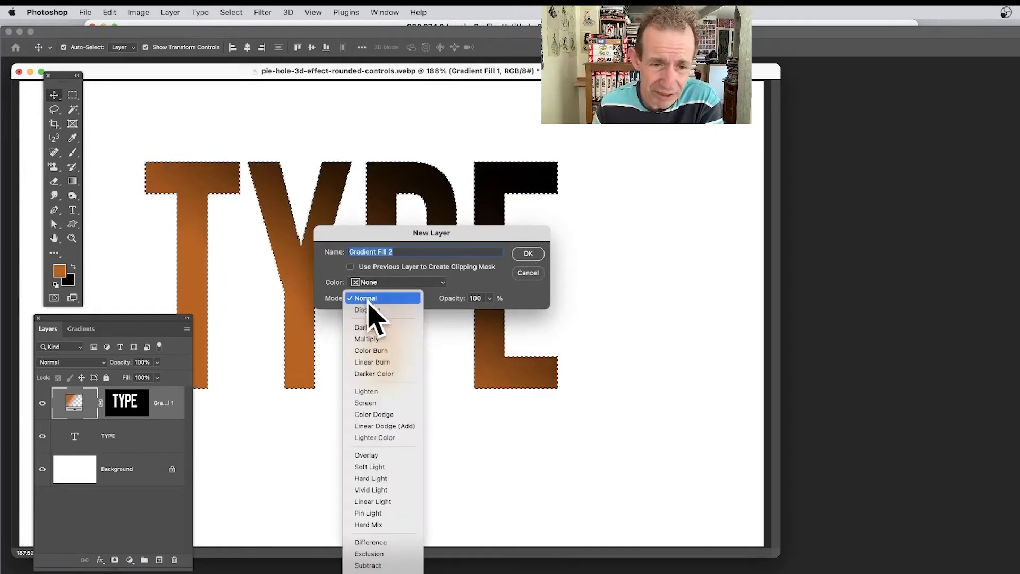
left_click(382, 542)
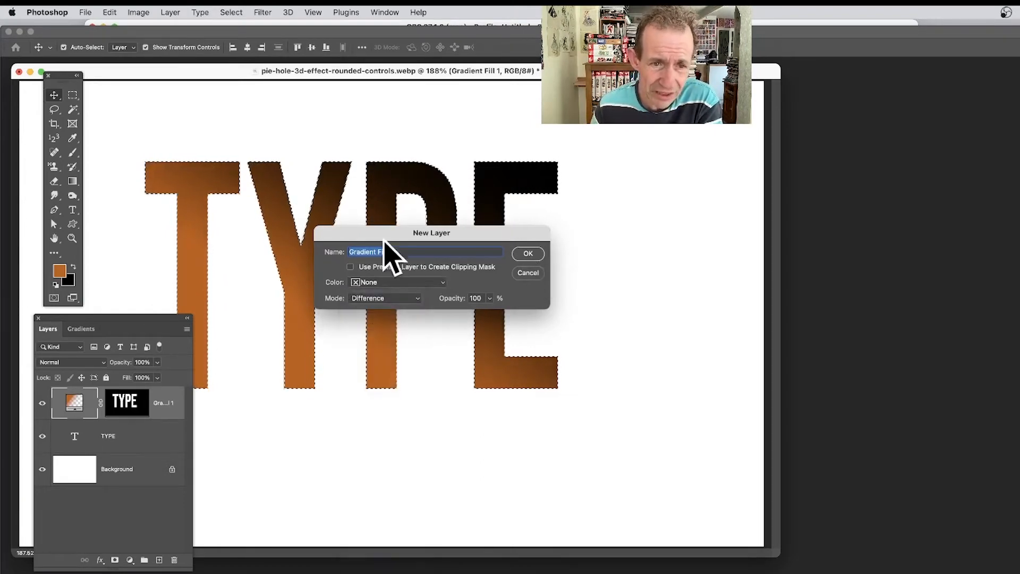
left_click(528, 254)
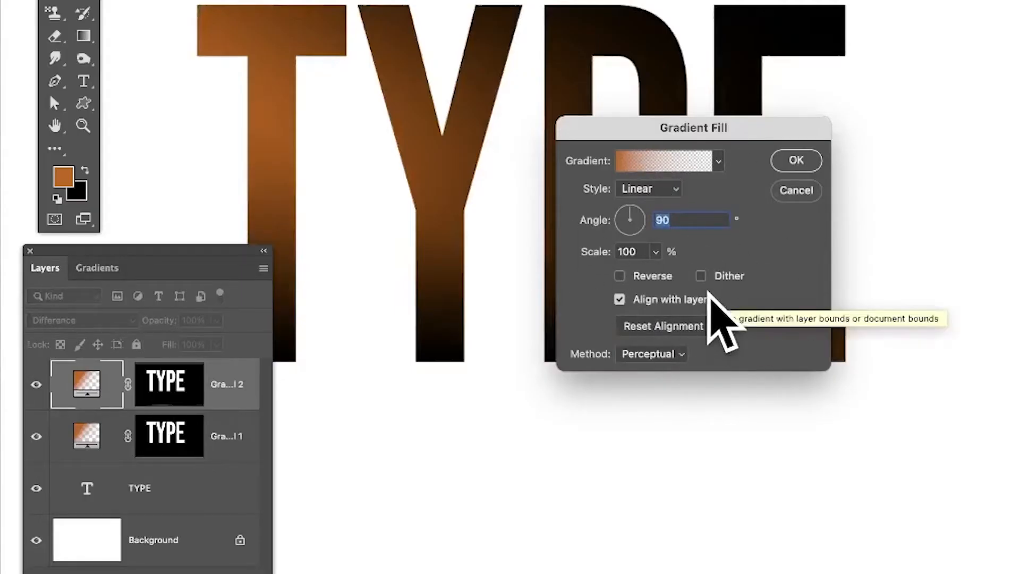
Step: Choose the pink, orange, yellow and green striped gradient preset for the new fill and look through the gradient styles
left_click(718, 160)
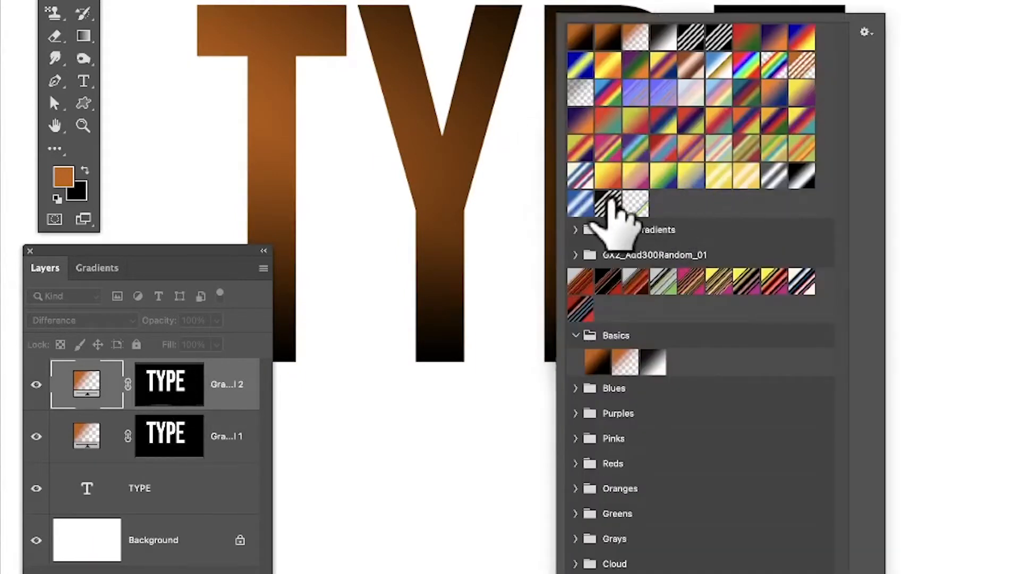
left_click(607, 147)
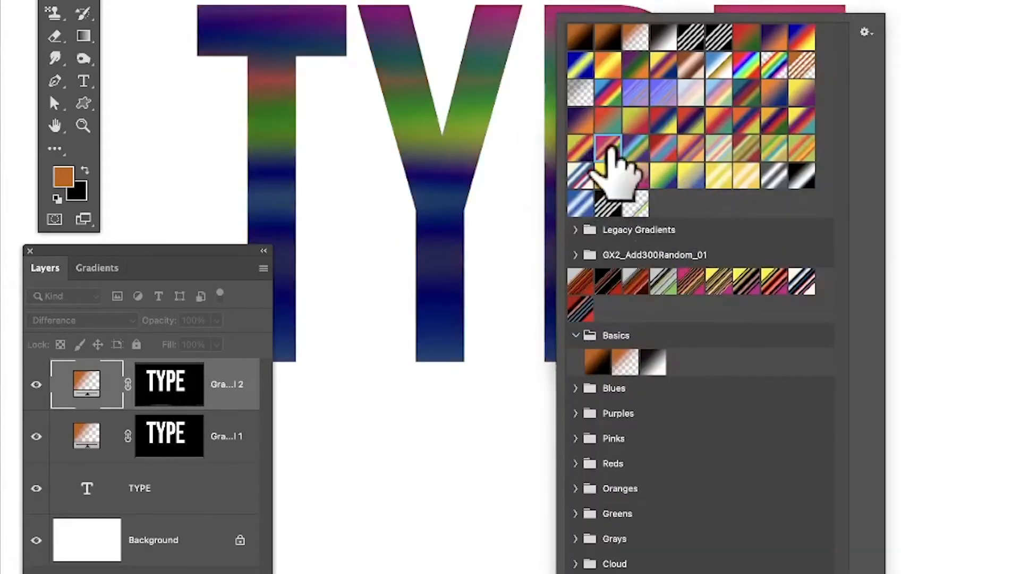
left_click(845, 11)
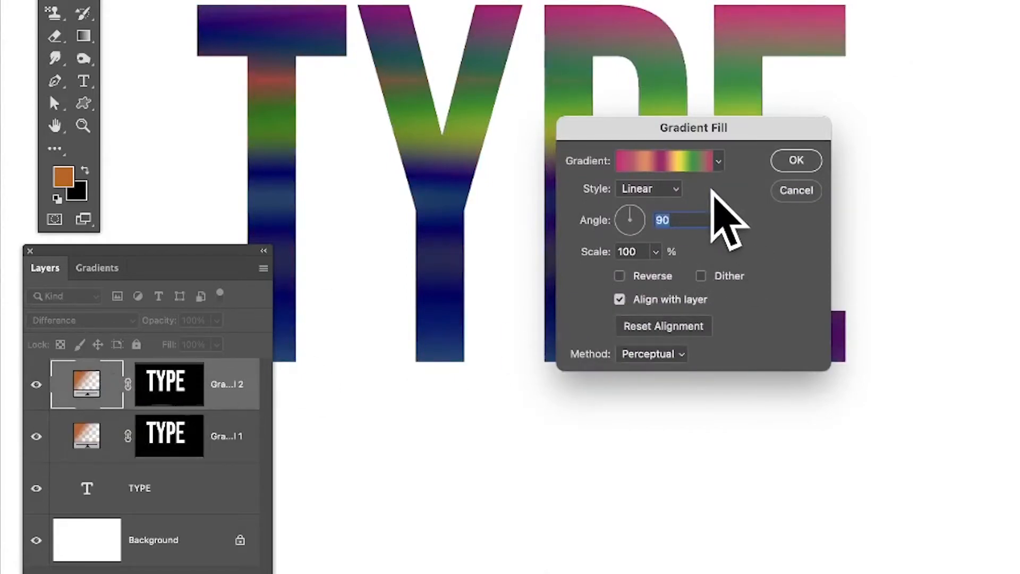
left_click(661, 189)
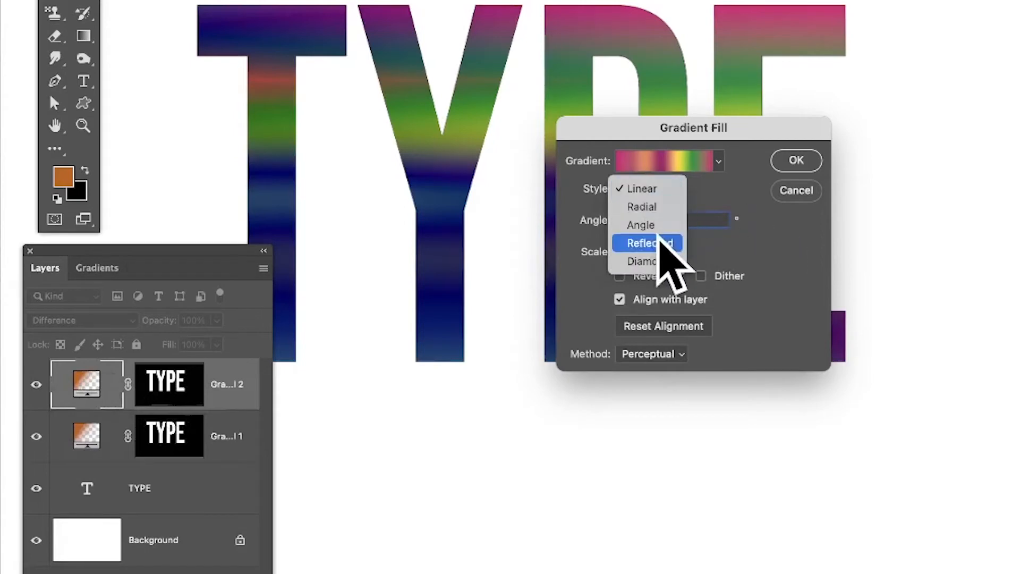
left_click(781, 255)
Step: Preview the Linear and Classic gradient methods and set the method back to Perceptual
left_click(642, 353)
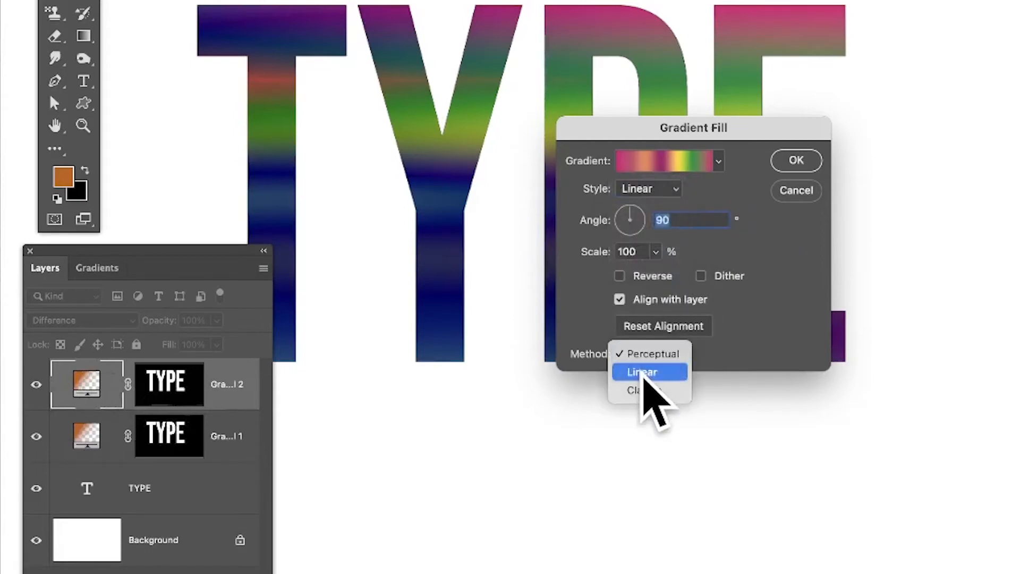
left_click(643, 372)
left_click(644, 355)
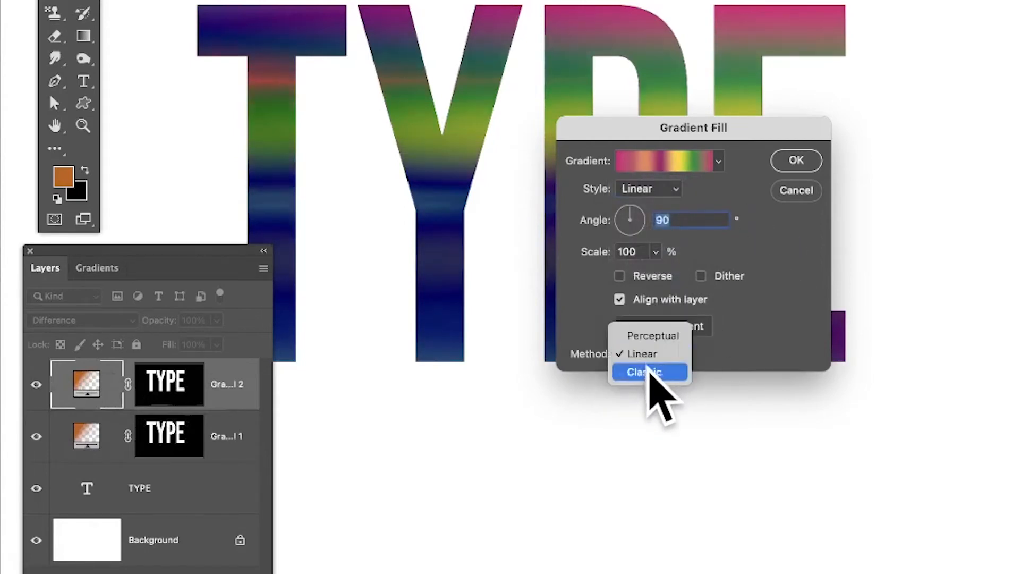
left_click(649, 371)
left_click(651, 353)
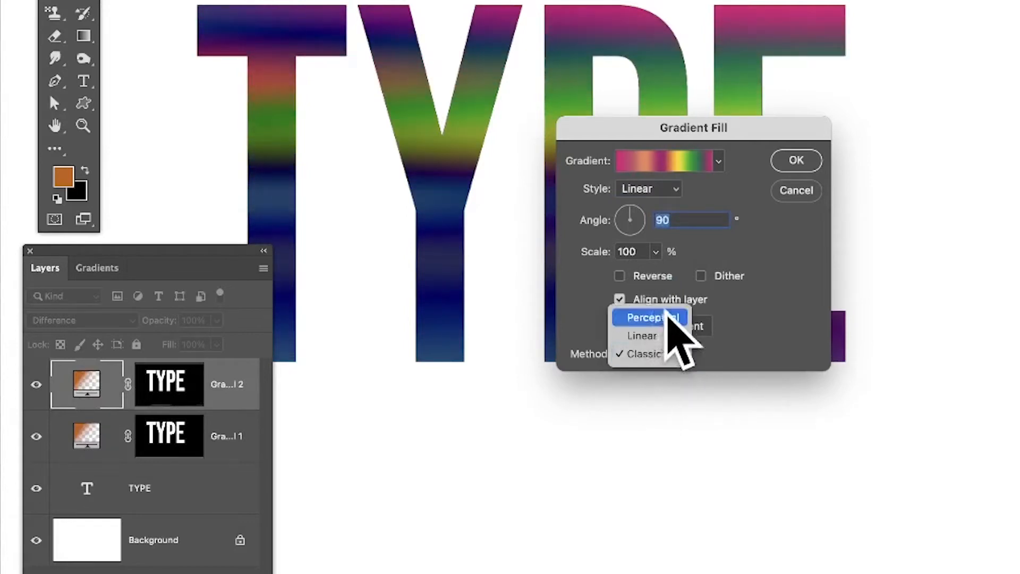
left_click(664, 317)
Step: Shift the multicolour gradient downward within the lettering and apply the gradient fill
left_click_drag(467, 165, 455, 283)
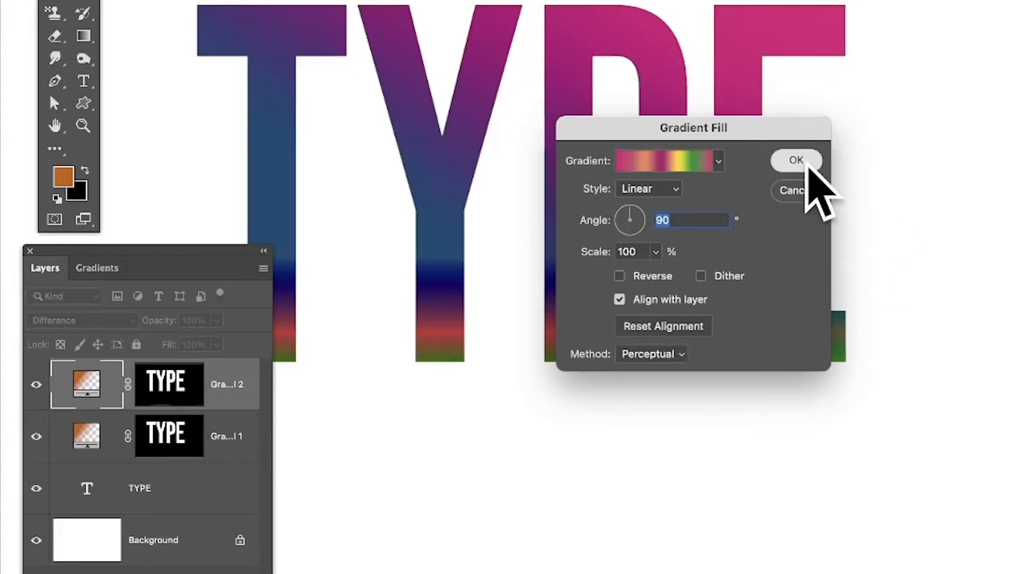
left_click(797, 160)
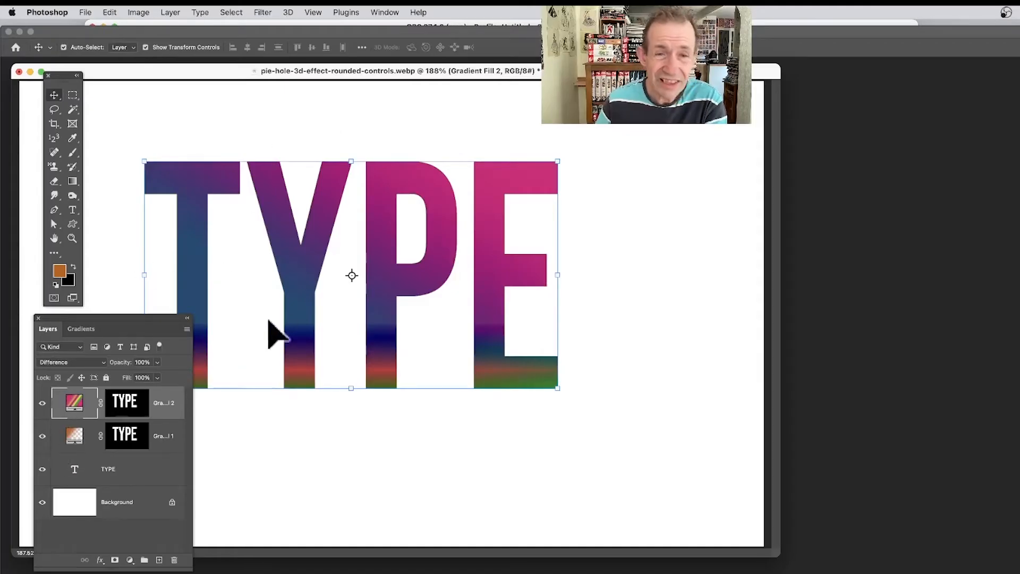
Step: Offset the Gradient Fill 2 lettering up and to the left of the original, and set its blend mode to Linear Light
left_click_drag(308, 236, 268, 200)
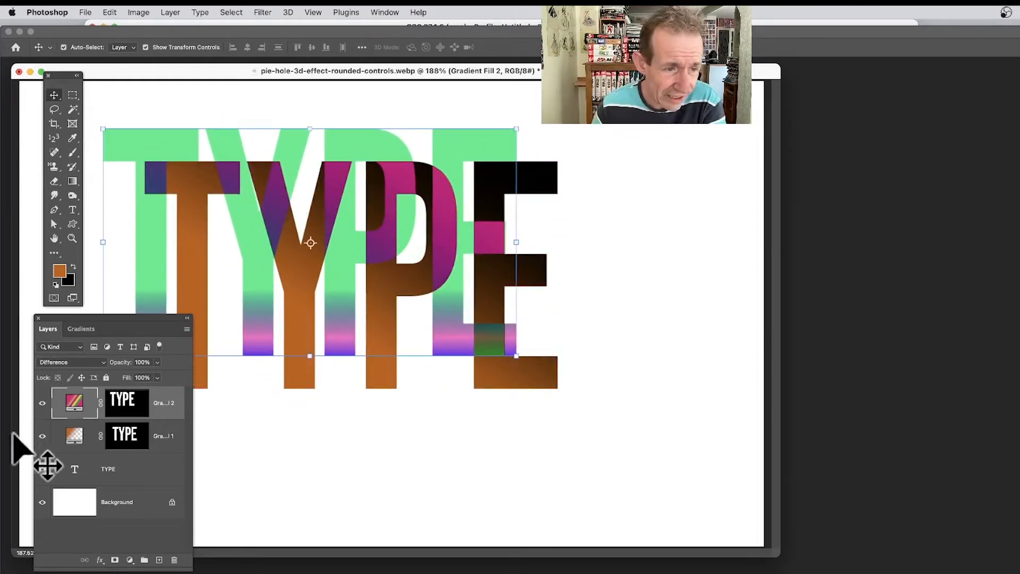
left_click(66, 364)
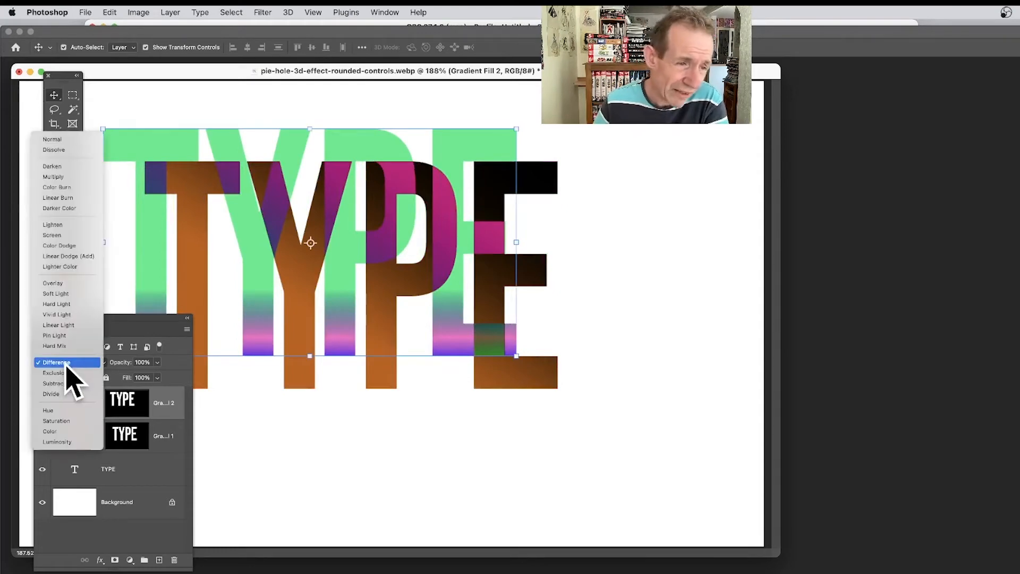
left_click(55, 325)
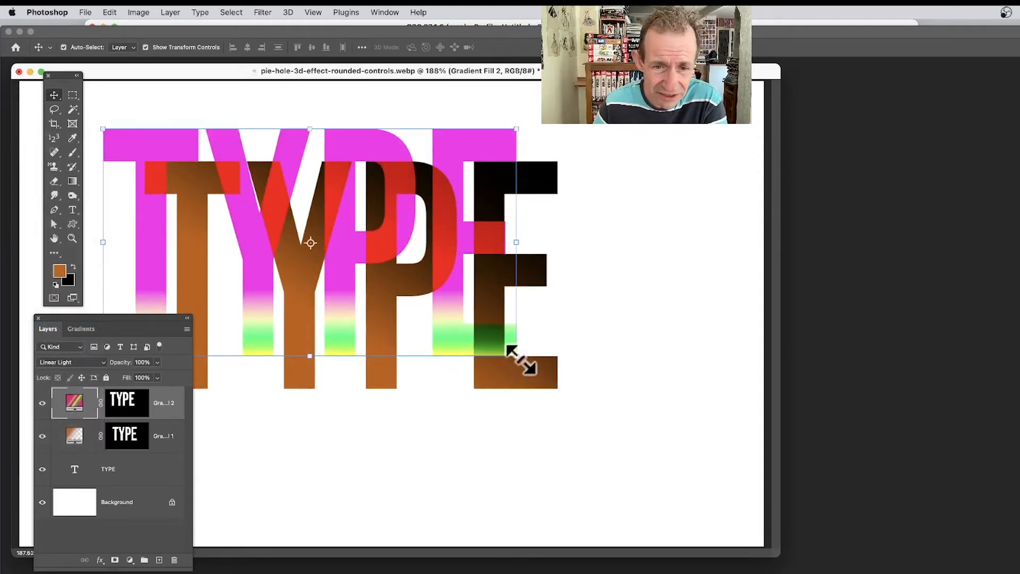
Step: Try scaling the Gradient Fill 2 lettering to about 98% width and 81% height and rotating it about 13°, and cancel the transform
left_click_drag(519, 359, 512, 316)
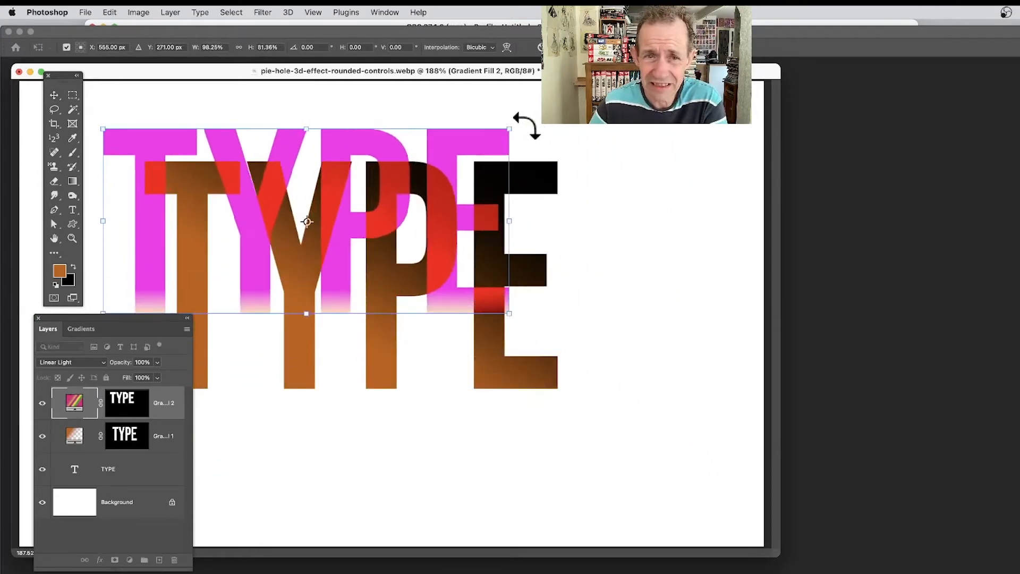
left_click_drag(526, 125, 542, 179)
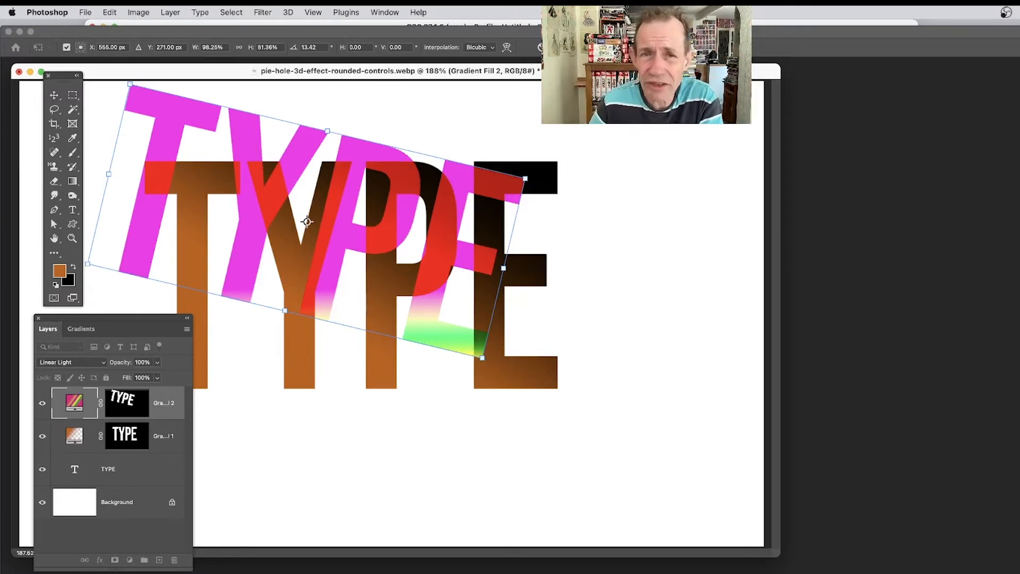
key("Escape")
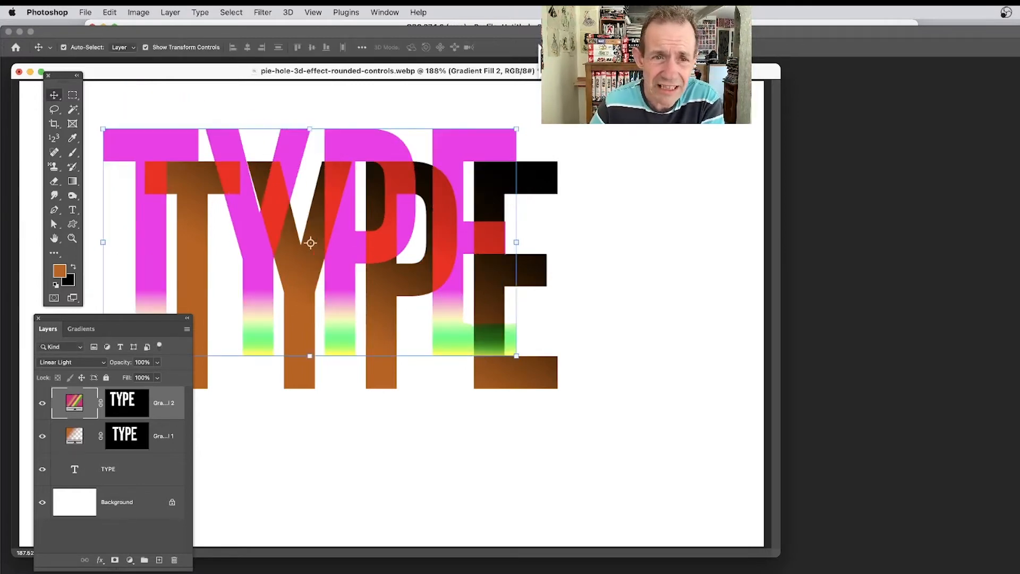
Step: Convert the Gradient Fill 2 layer to a smart object and rotate its lettering clockwise so it slants across the original text
left_click(173, 10)
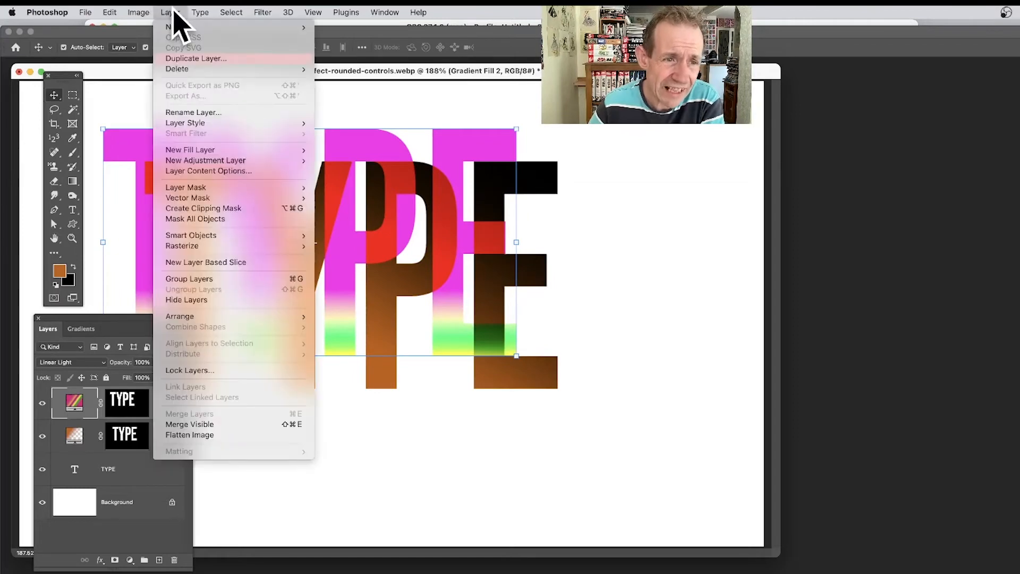
mouse_move(213, 237)
left_click(343, 235)
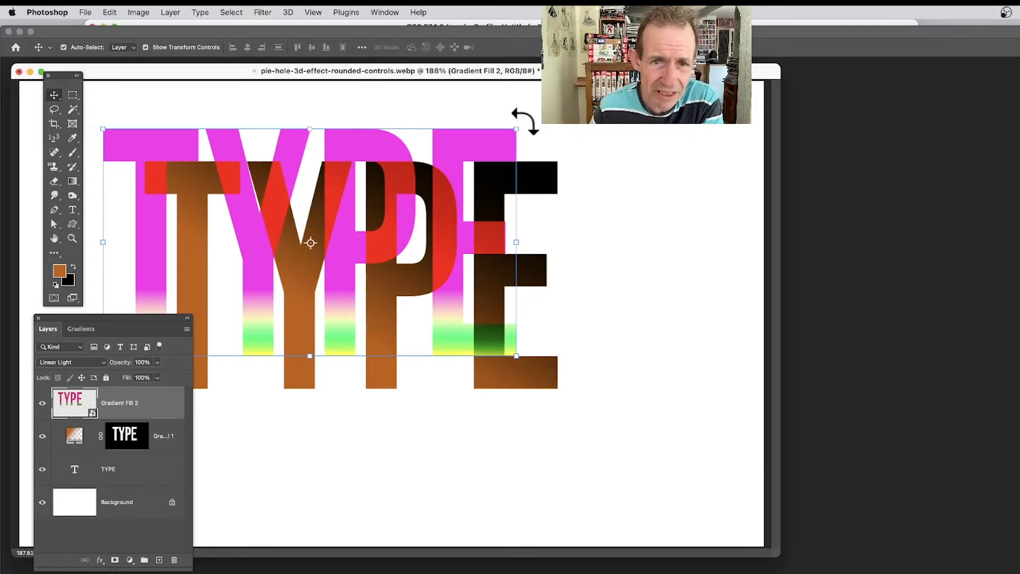
left_click_drag(525, 121, 551, 211)
key("Return")
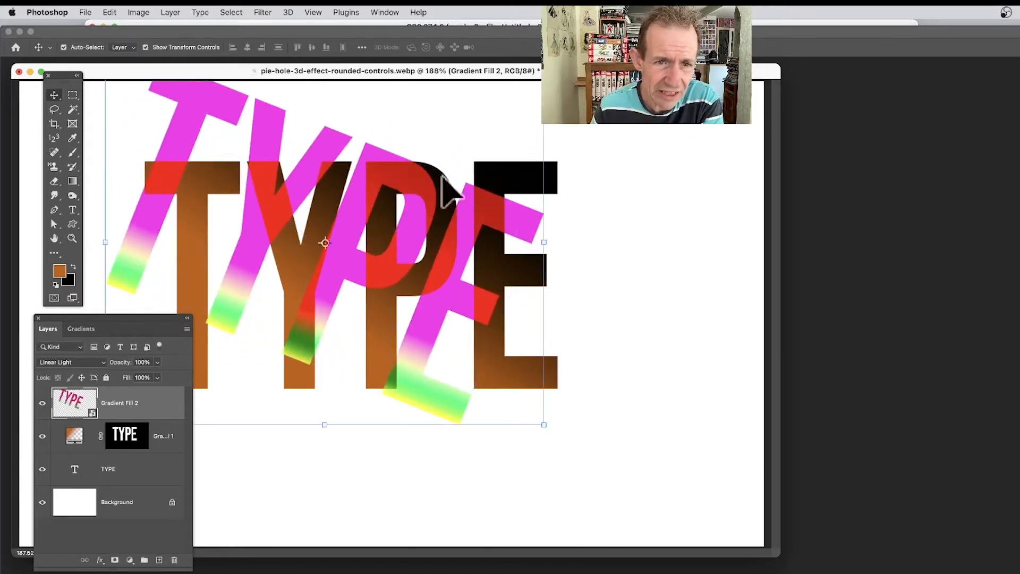
Step: Set the smart object's blend mode to Darker Color and add a Multiply drop shadow at 35% opacity, 125° angle and 17 px distance
left_click(76, 362)
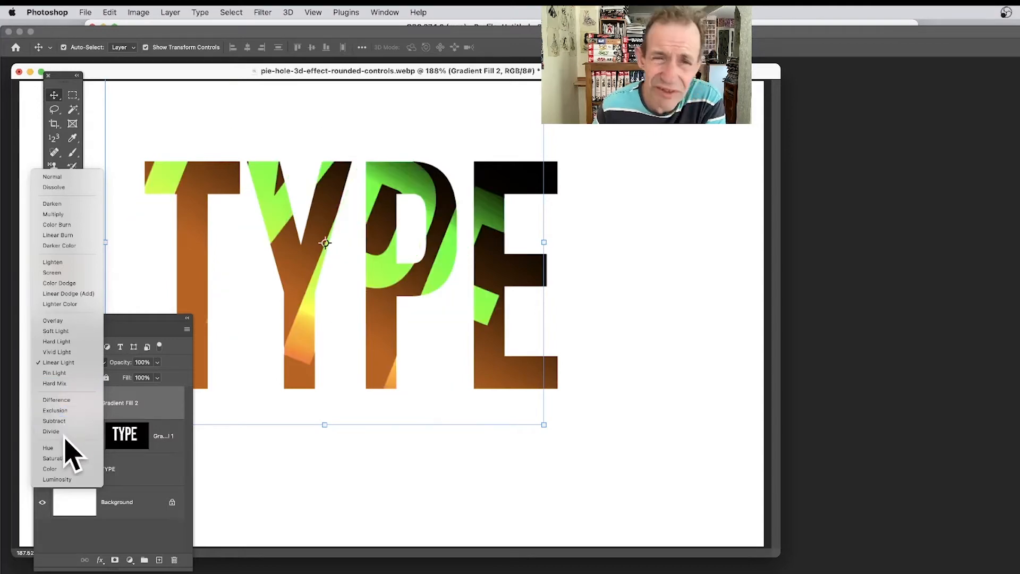
left_click(68, 250)
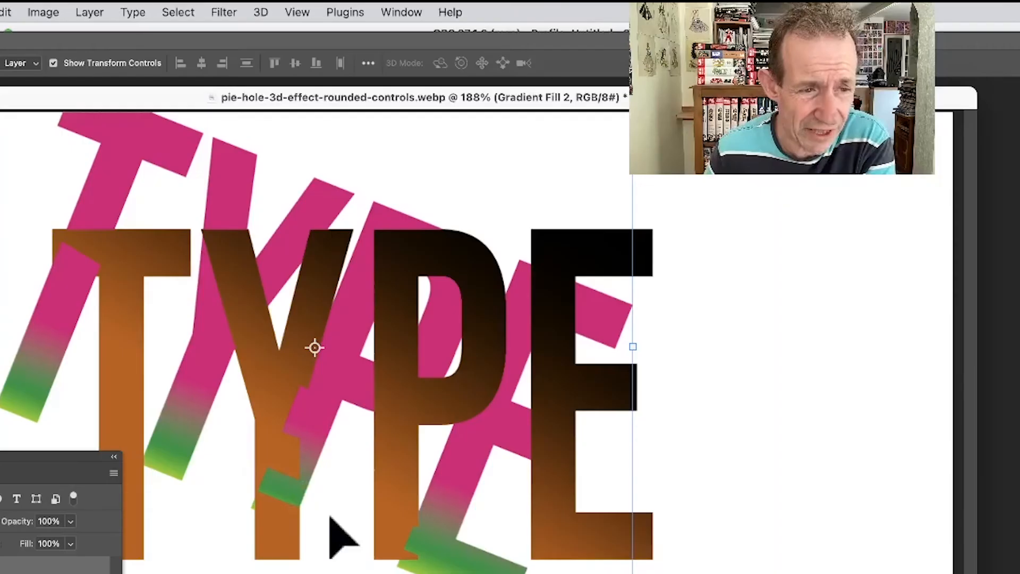
left_click(102, 10)
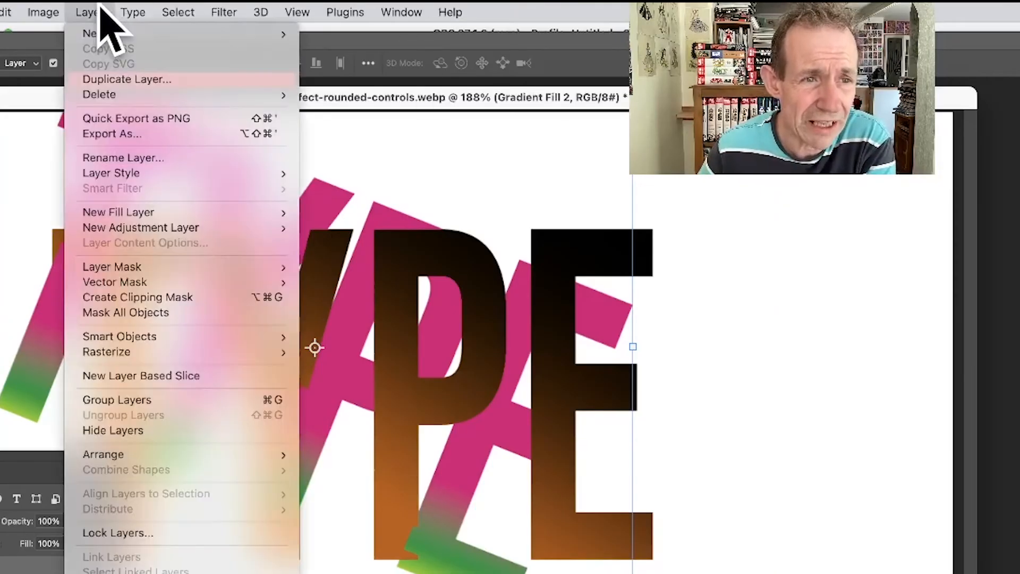
mouse_move(183, 173)
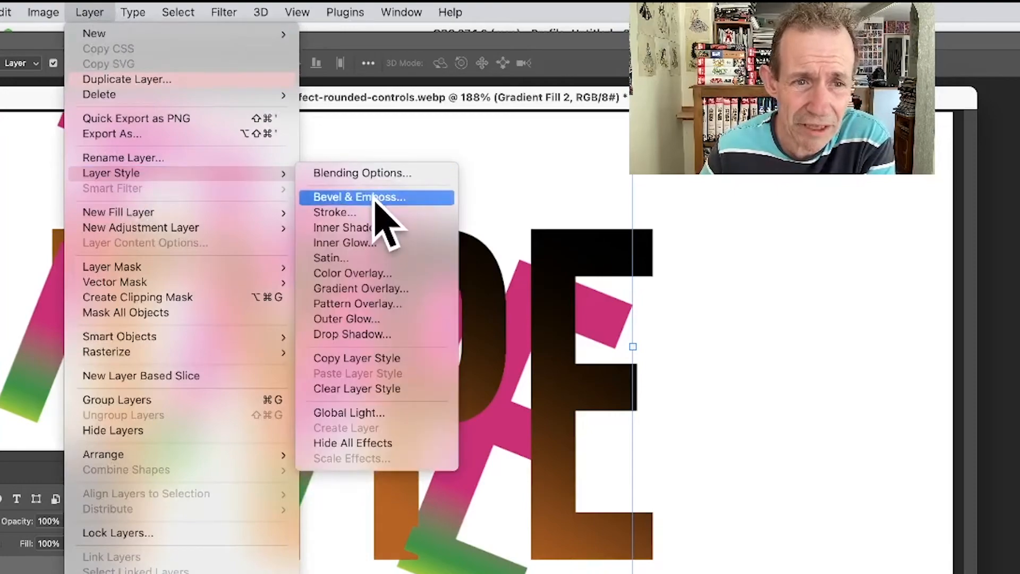
left_click(374, 334)
left_click_drag(203, 264, 46, 216)
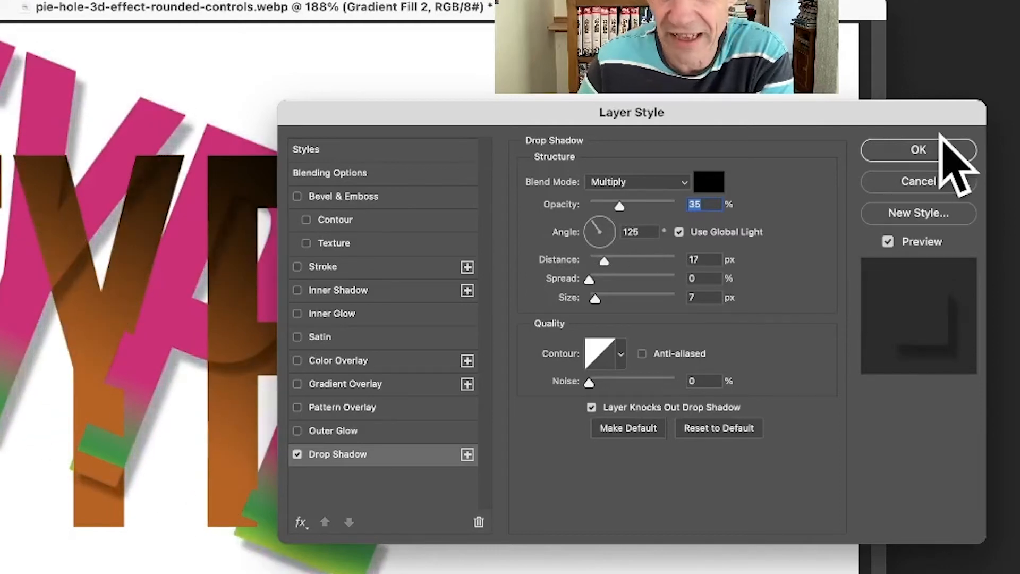
left_click(924, 154)
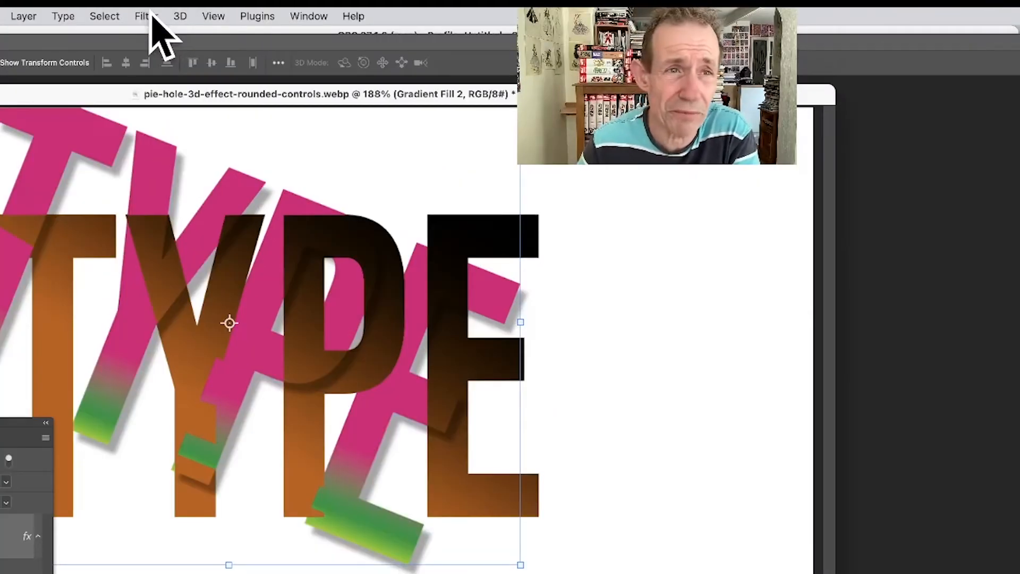
Step: Apply a Gaussian Blur smart filter with a 5.8 px radius to the slanted Gradient Fill 2 lettering
left_click(148, 16)
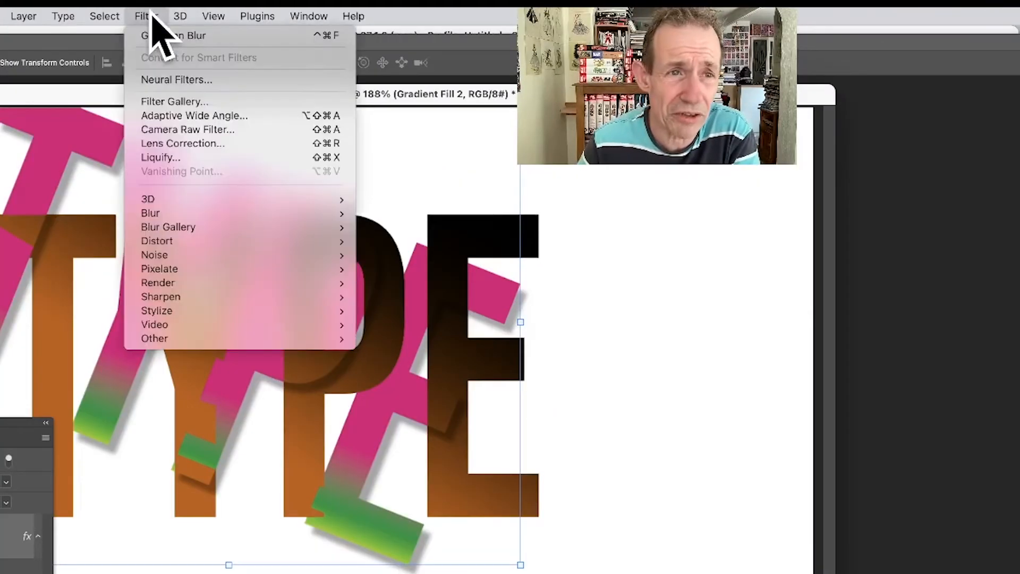
mouse_move(190, 227)
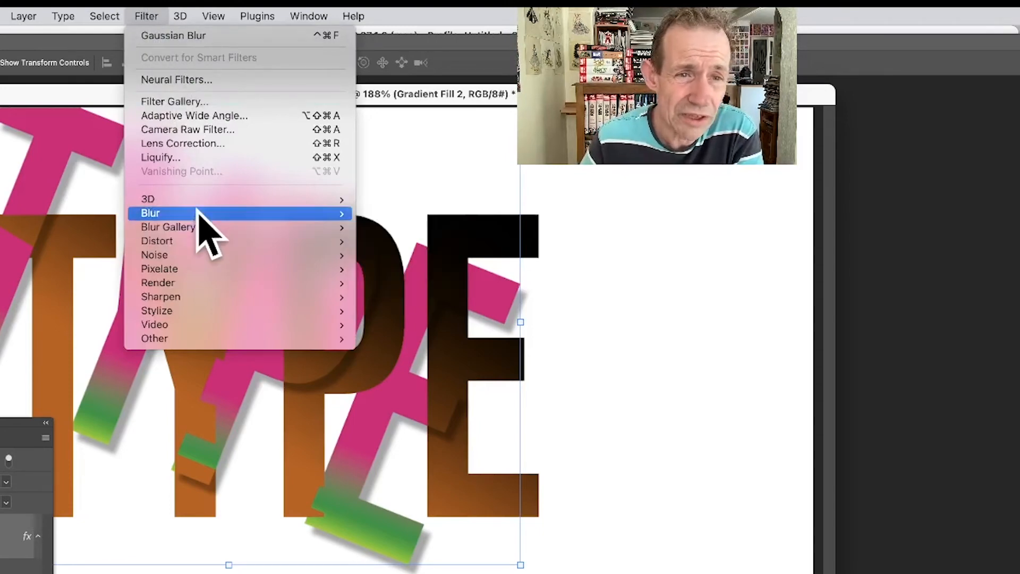
left_click(444, 269)
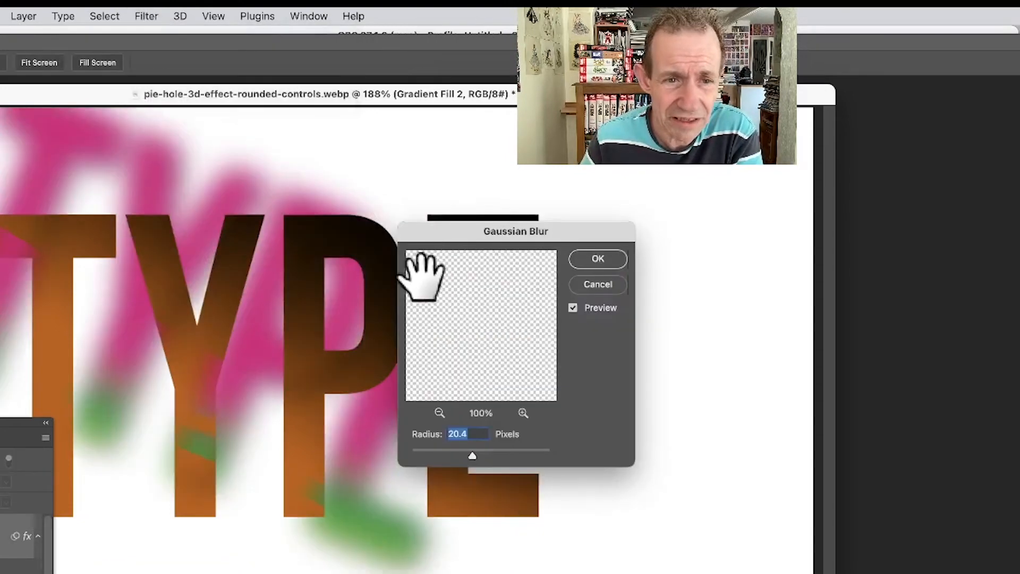
left_click_drag(457, 450, 449, 452)
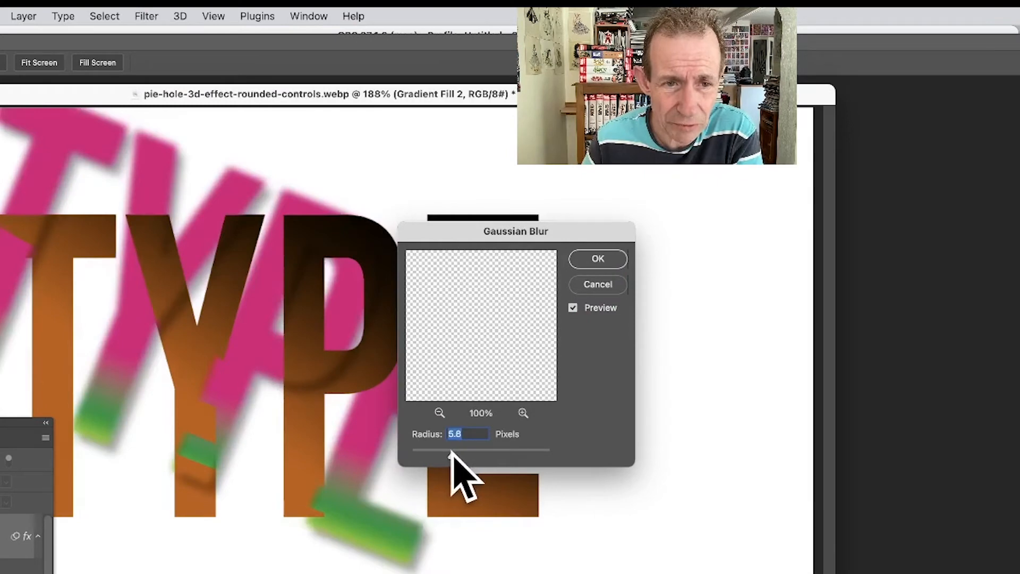
left_click(598, 260)
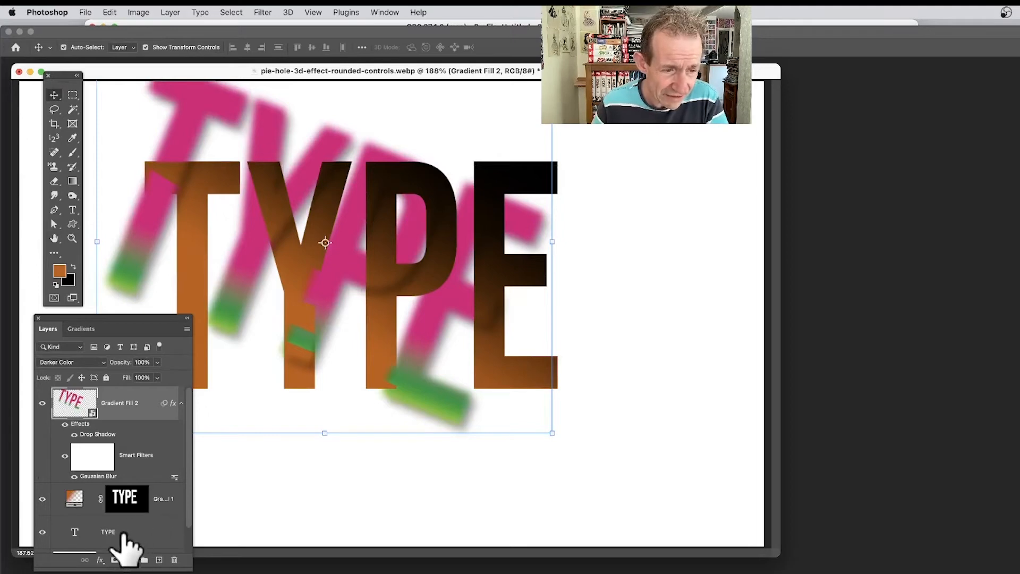
Step: Load the TYPE text layer's transparency as a new selection
left_click(116, 531)
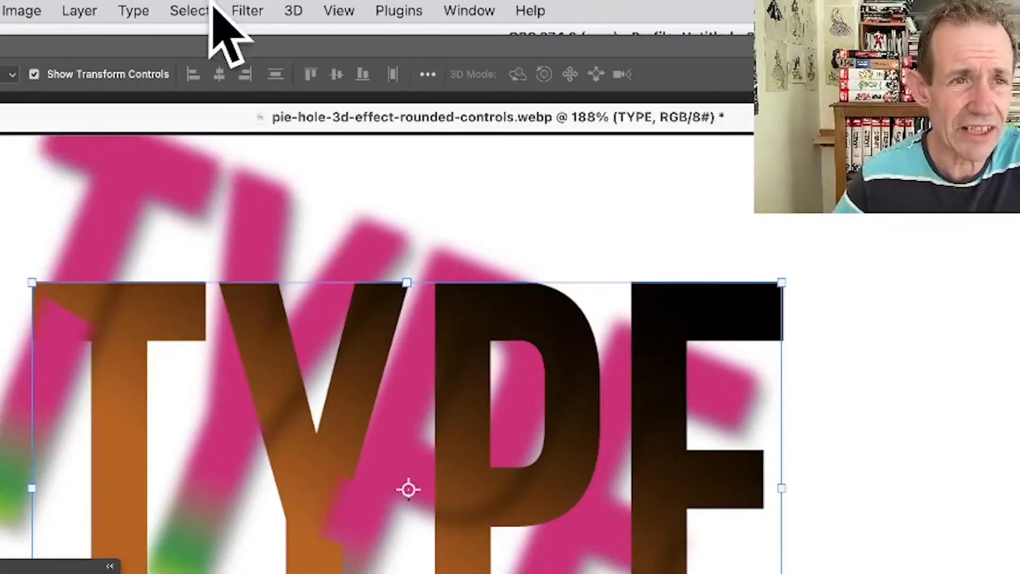
left_click(231, 12)
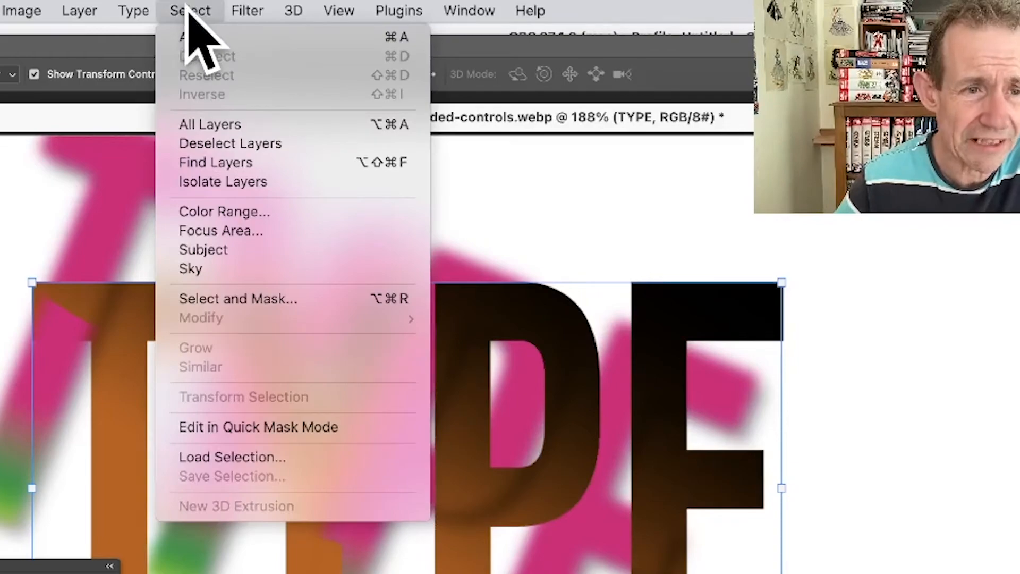
left_click(257, 457)
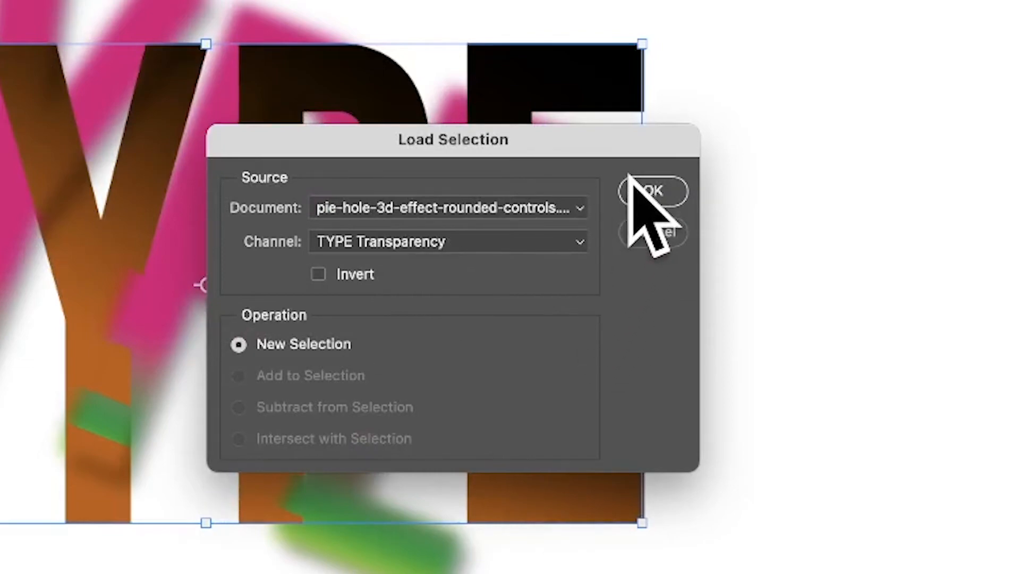
left_click(654, 191)
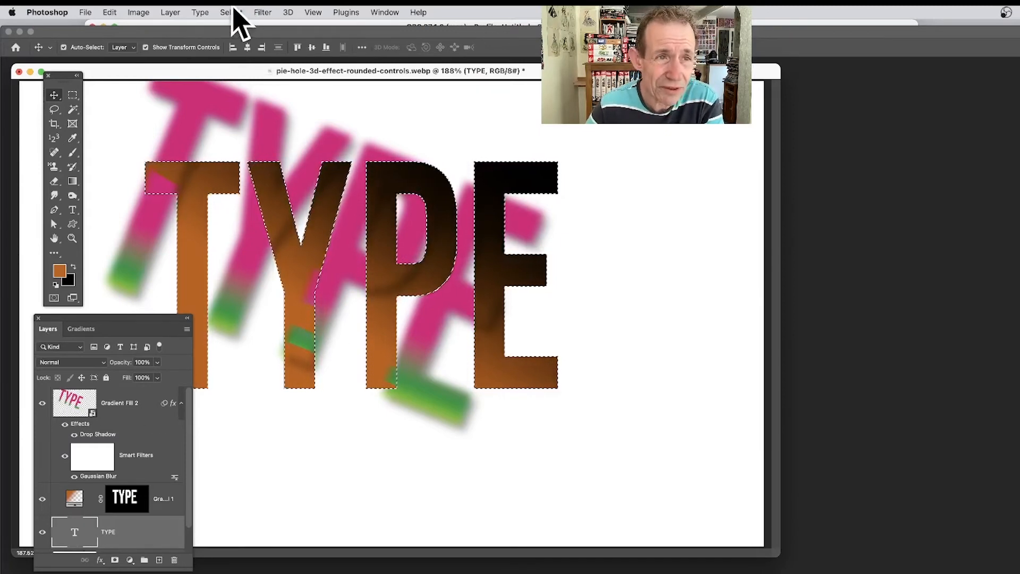
Step: Create a gradient fill layer from the selection using a multicolour orange, red and purple preset, and shift the gradient's position within the letters
left_click(174, 11)
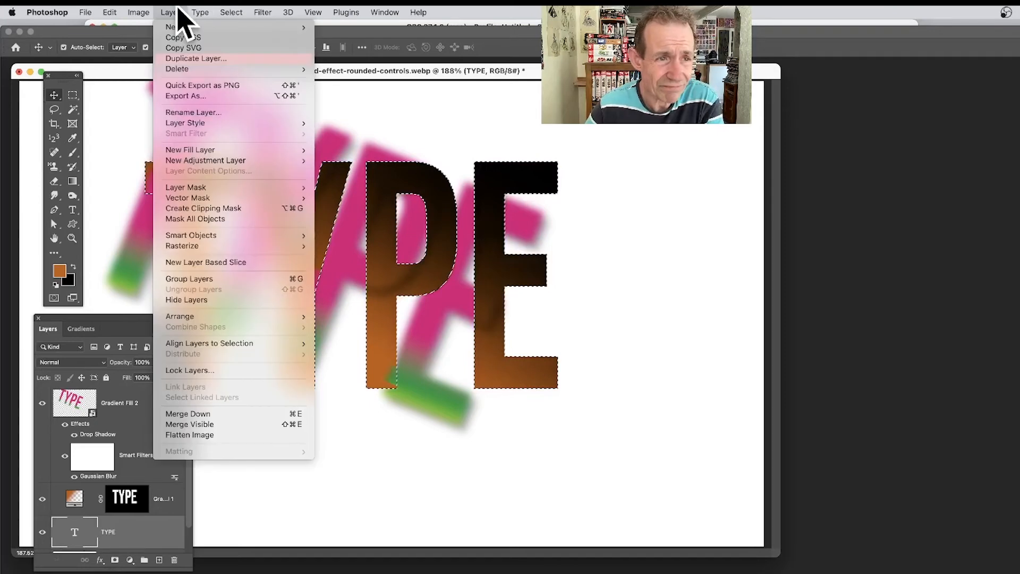
mouse_move(263, 151)
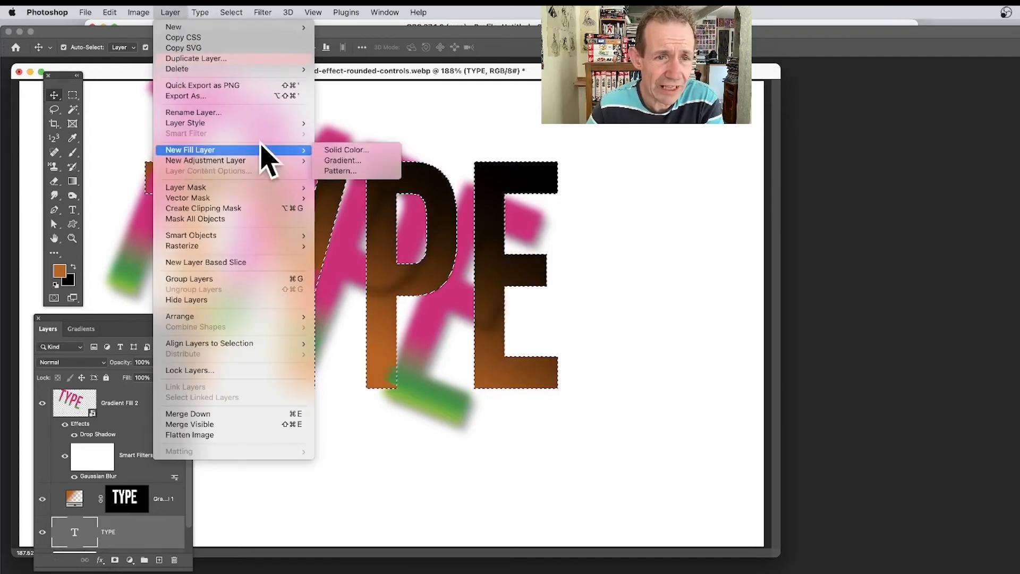
left_click(355, 161)
left_click(527, 256)
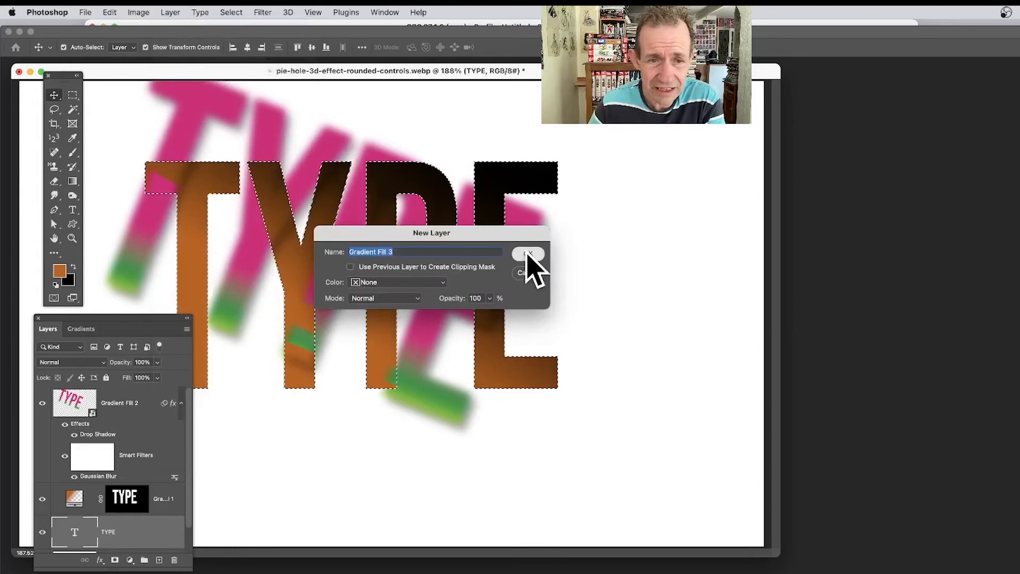
left_click(477, 260)
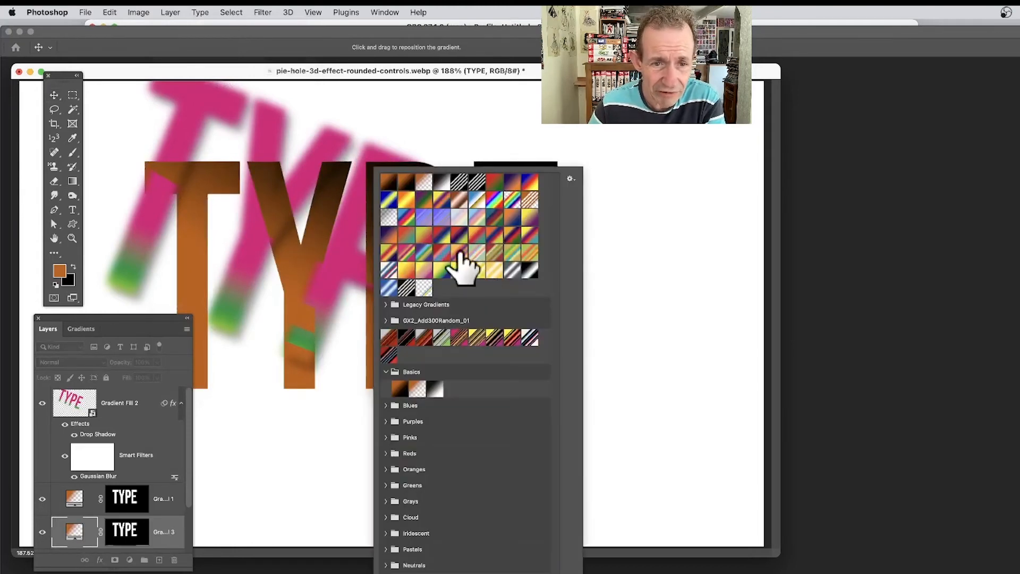
left_click(434, 264)
left_click(339, 198)
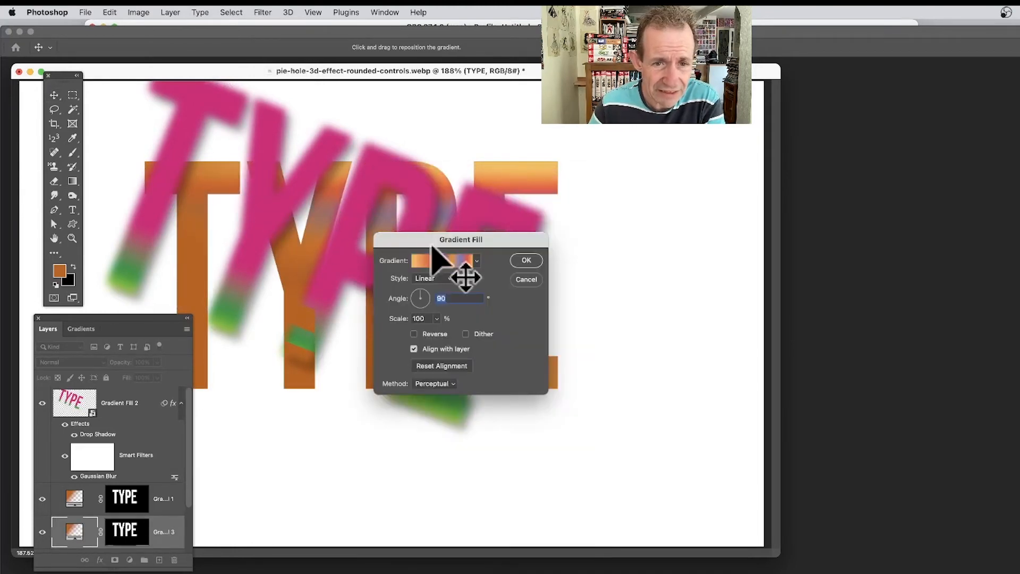
left_click_drag(328, 211, 343, 238)
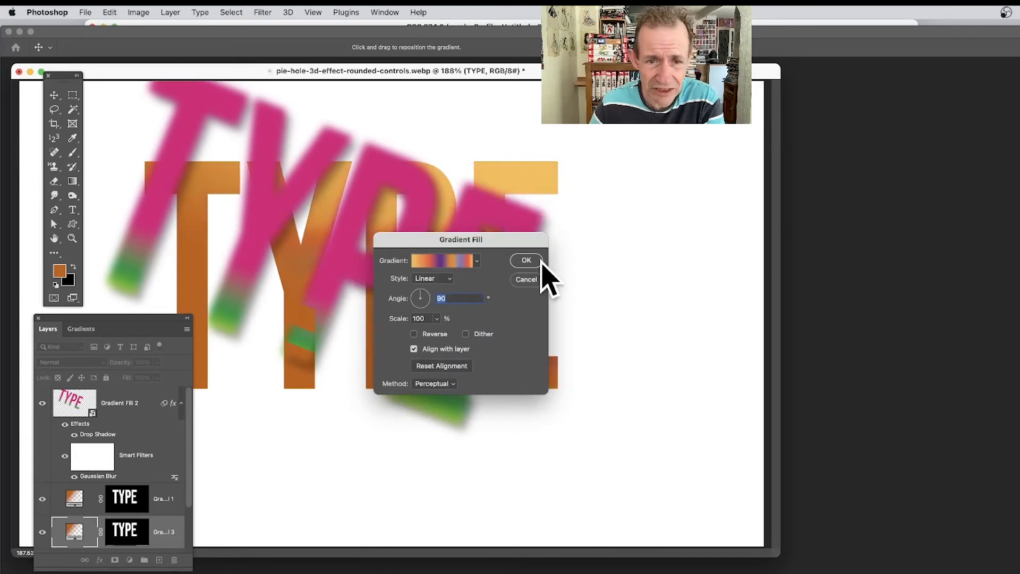
left_click(526, 260)
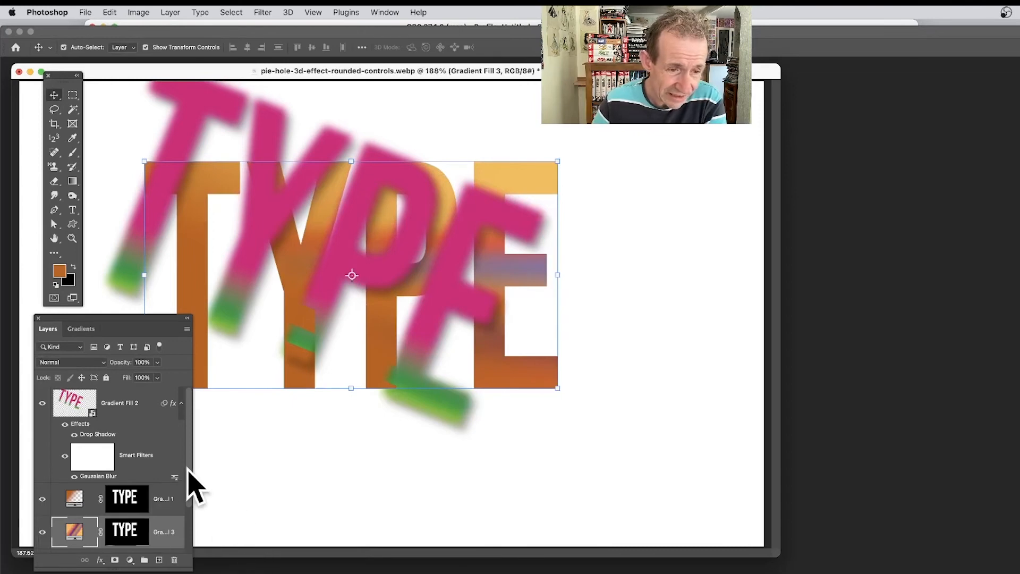
Step: Adjust the position of the blurred Gradient Fill 2 lettering slightly over the original text
scroll(187, 488, "down", 2)
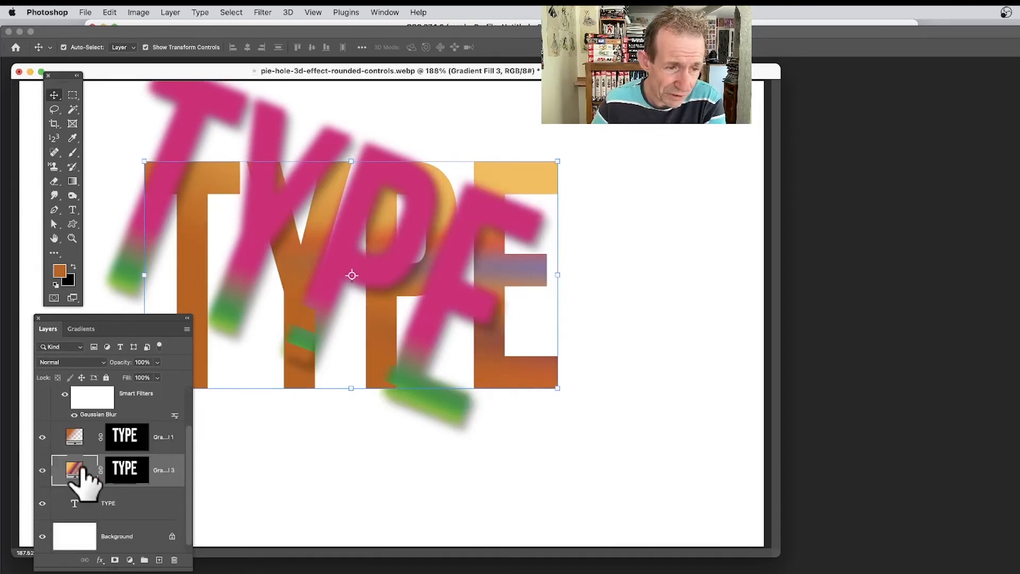
mouse_move(343, 239)
left_mouse_down()
mouse_move(337, 228)
mouse_move(410, 255)
mouse_move(348, 234)
left_mouse_up()
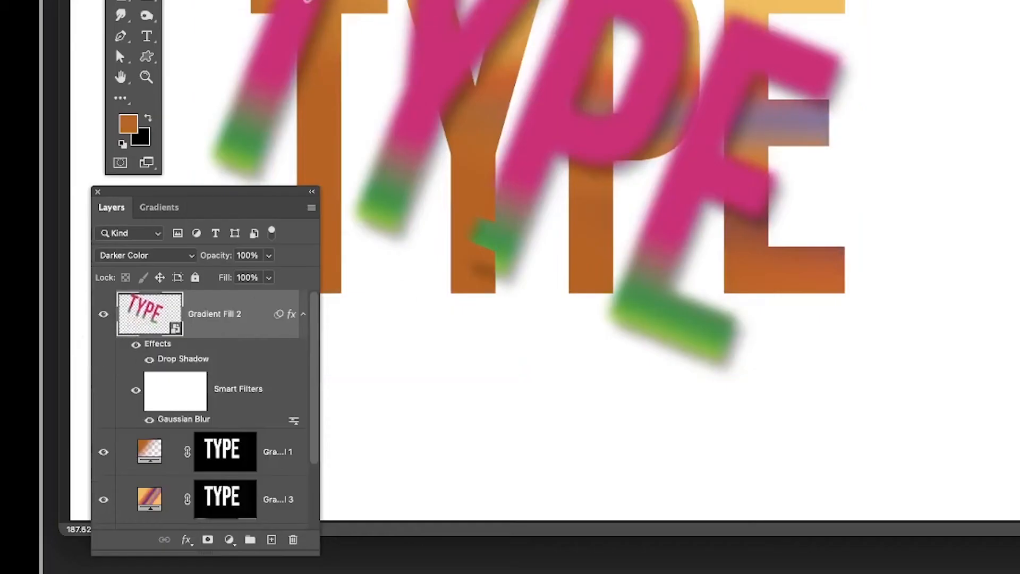
left_click_drag(327, 256, 307, 241)
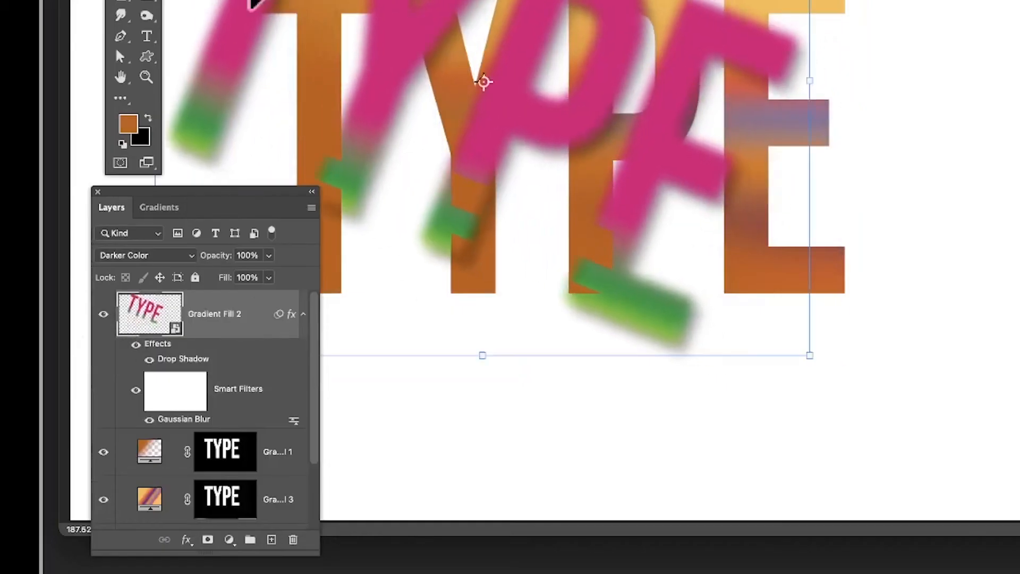
Step: Hide the Gradient Fill 2 and Gradient Fill 1 layers and make Gradient Fill 3 the active layer
left_click(104, 313)
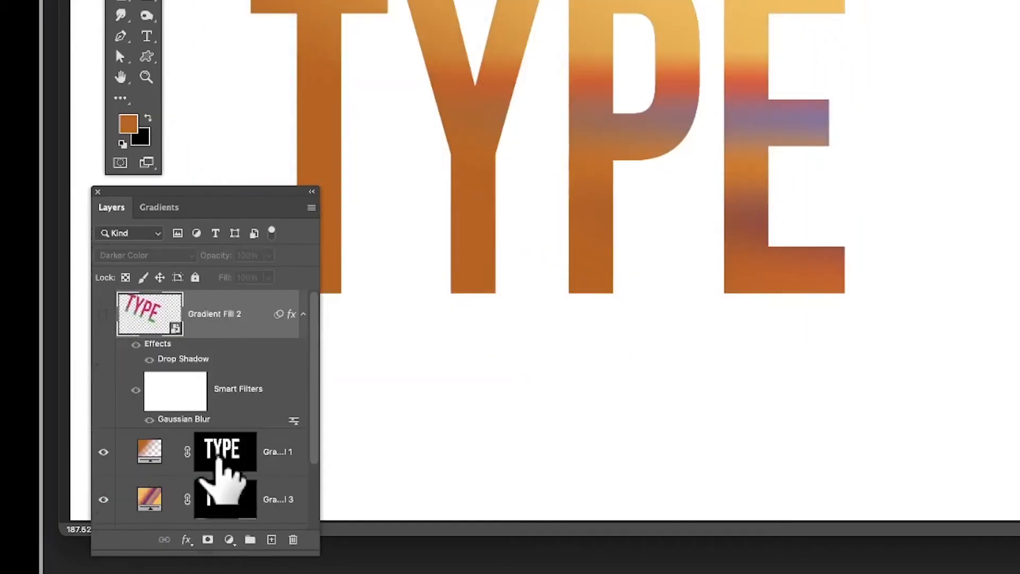
left_click(104, 451)
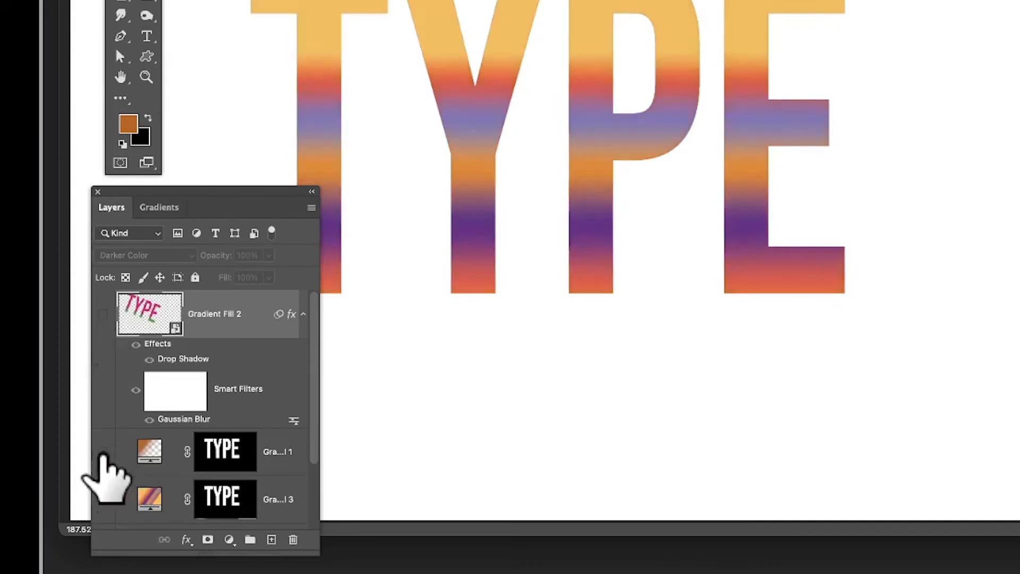
left_click(151, 500)
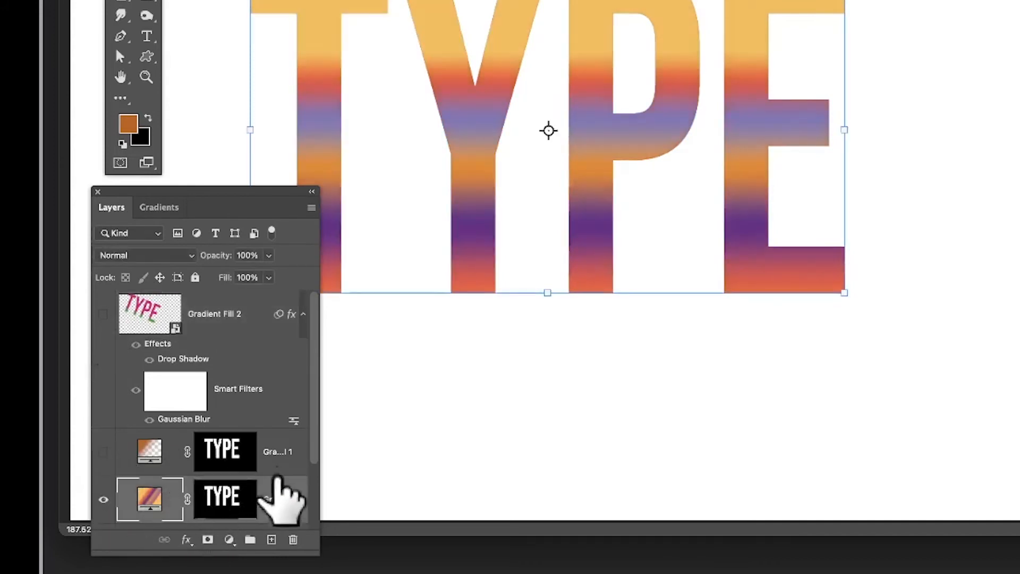
Step: Rotate the Gradient Fill 3 lettering about 43° counterclockwise and place it diagonally across the black text, extending past its lower right
left_click_drag(487, 84, 551, 134)
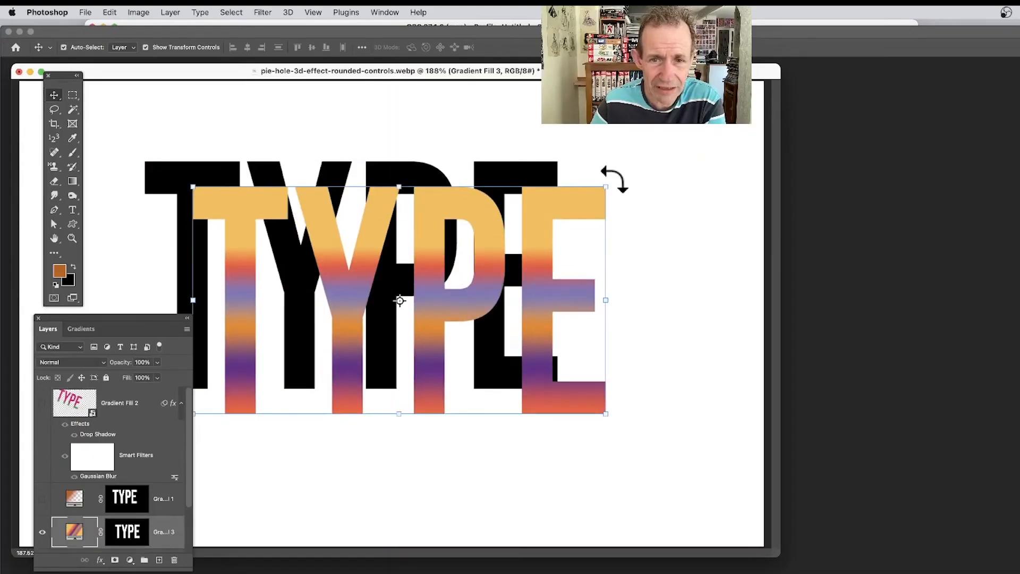
left_click_drag(613, 180, 471, 45)
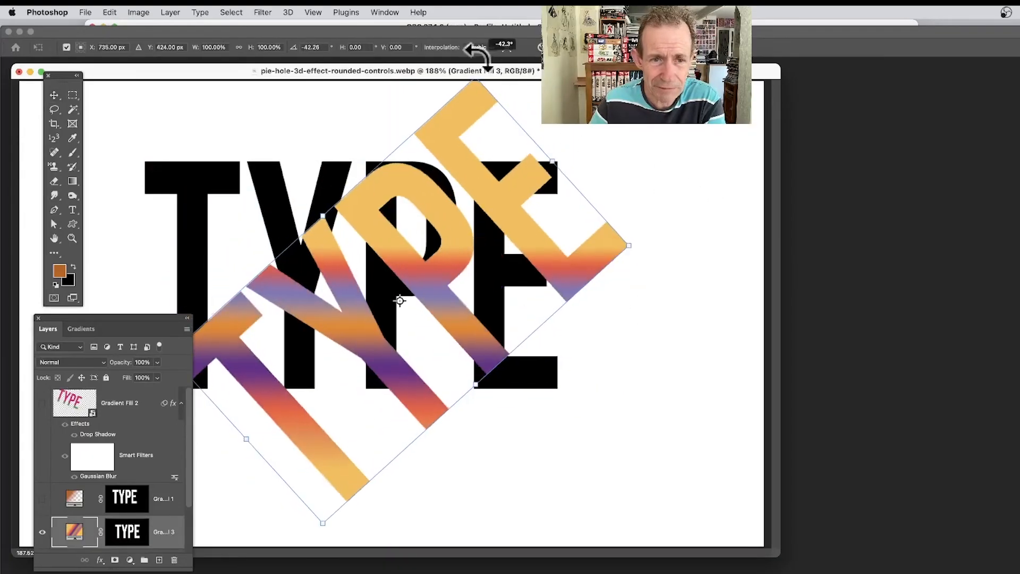
left_click_drag(506, 200, 546, 240)
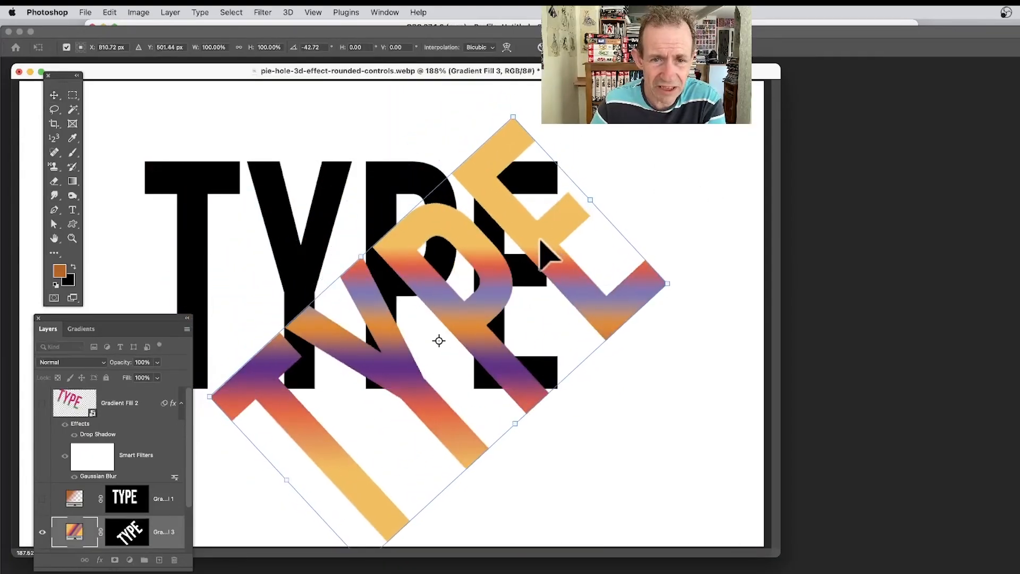
key("Return")
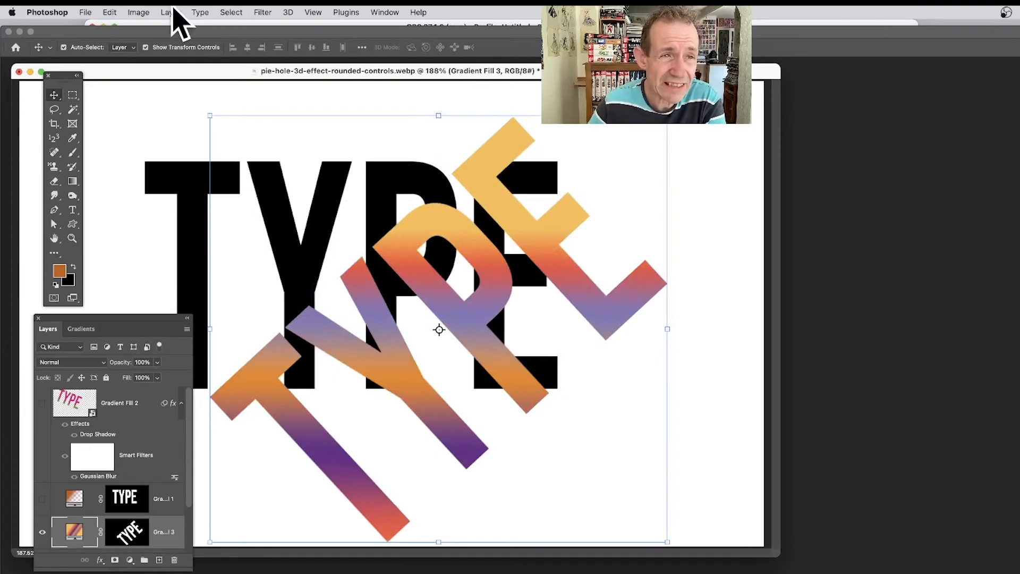
Step: Add a Bevel & Emboss effect to the diagonal Gradient Fill 3 lettering, and show the Gradient Fill 1 and Gradient Fill 2 layers again
left_click(171, 12)
mouse_move(192, 124)
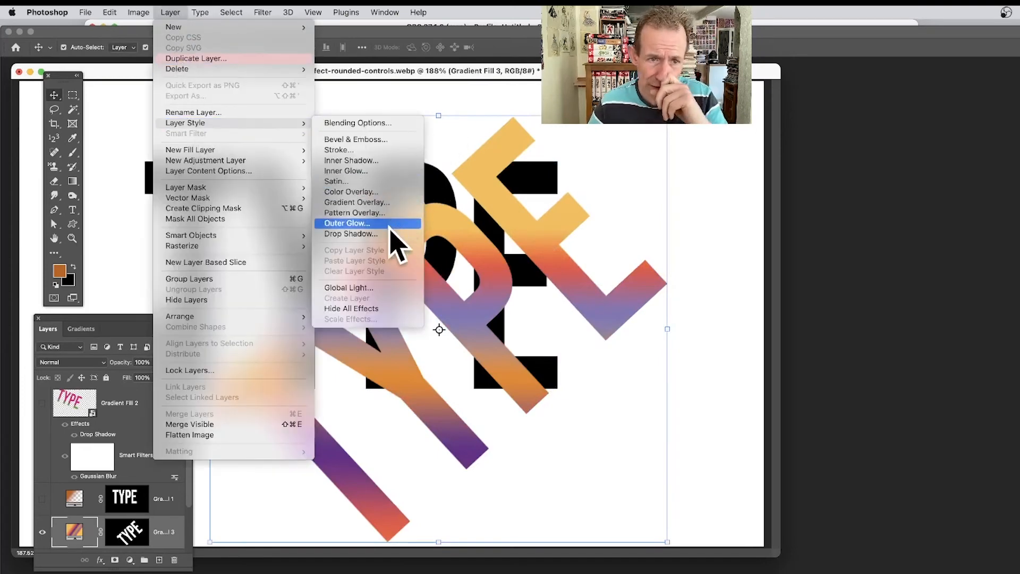
left_click(597, 195)
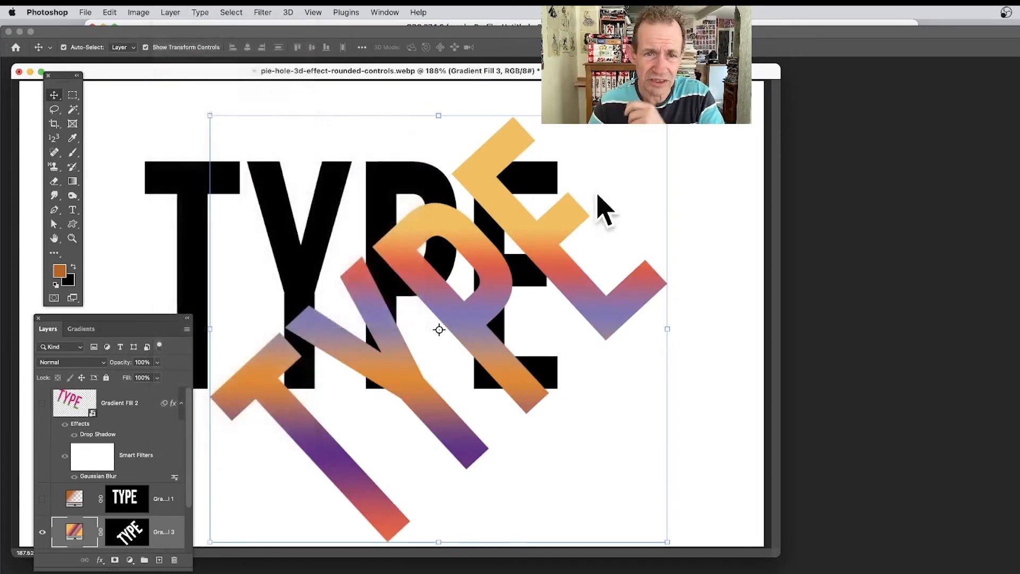
left_click(809, 161)
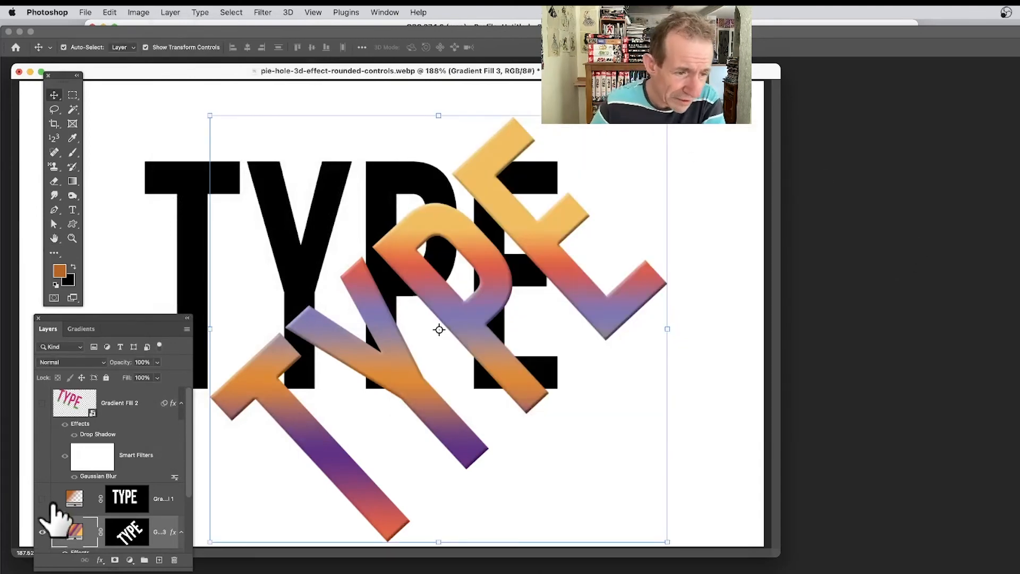
left_click(42, 498)
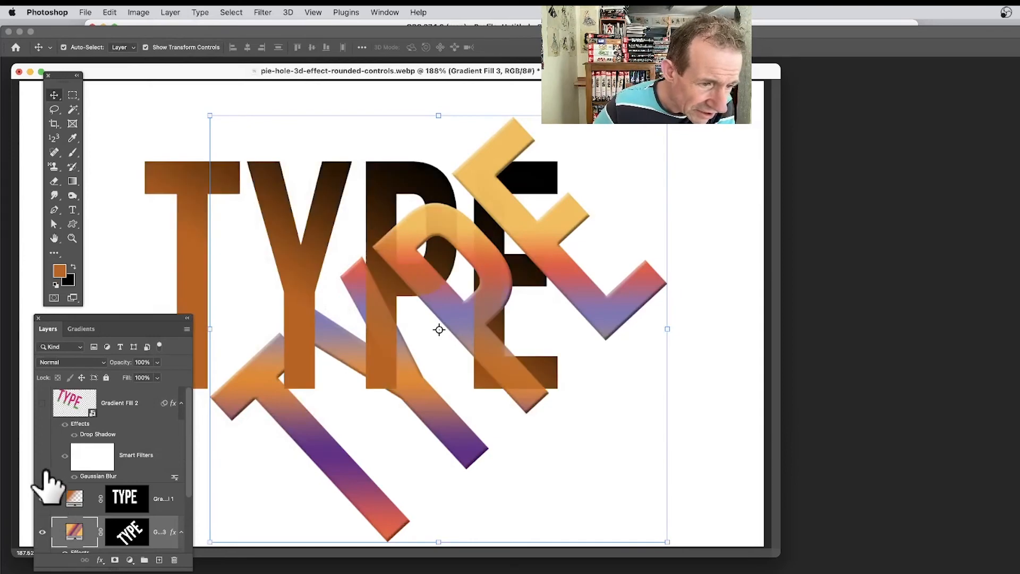
left_click(42, 455)
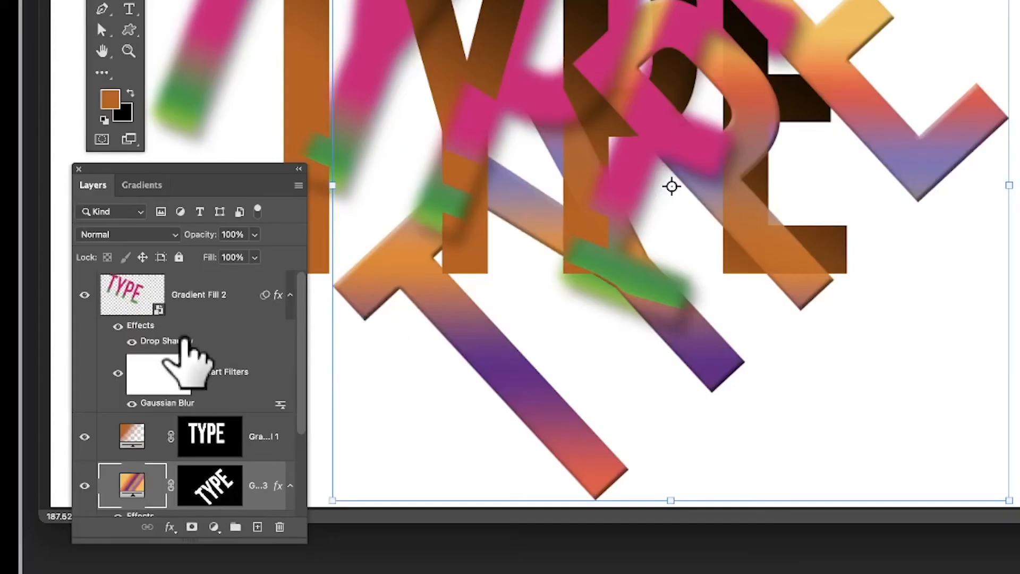
Step: Select every lettering layer from Gradient Fill 2 down to TYPE, excluding the background, and convert them into one smart object
left_click(199, 297)
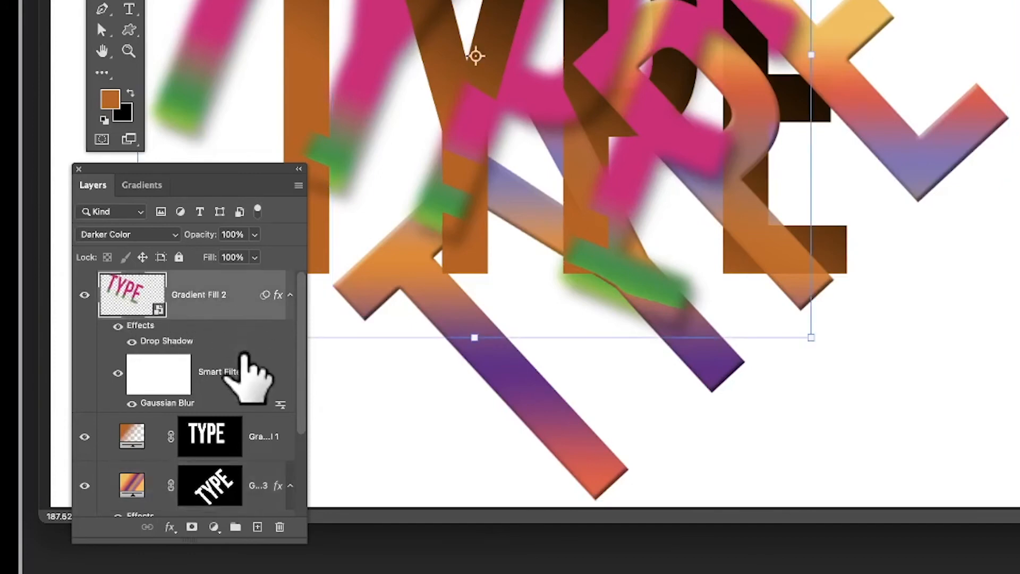
scroll(234, 387, "down", 3)
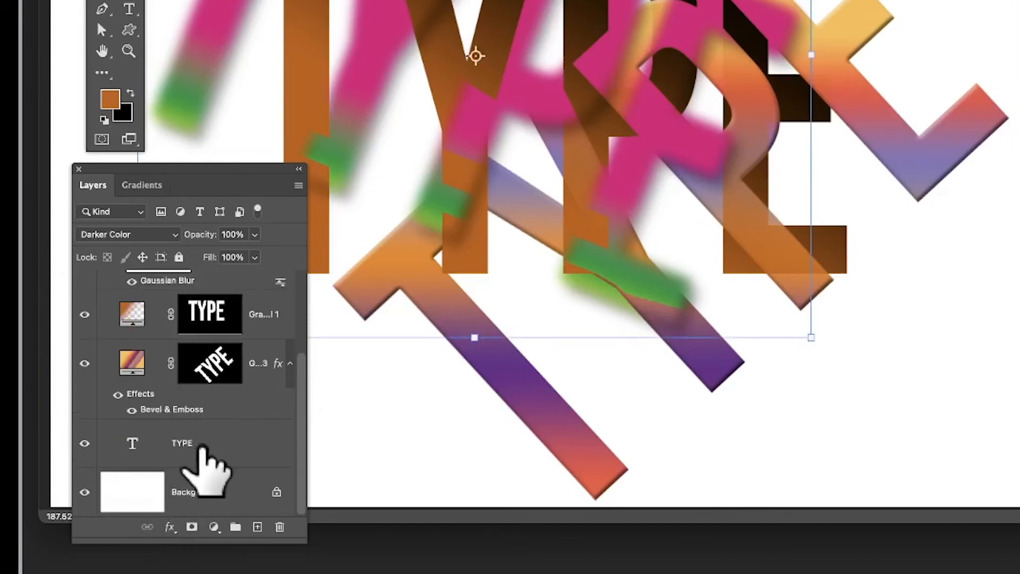
left_click(204, 452, "shift")
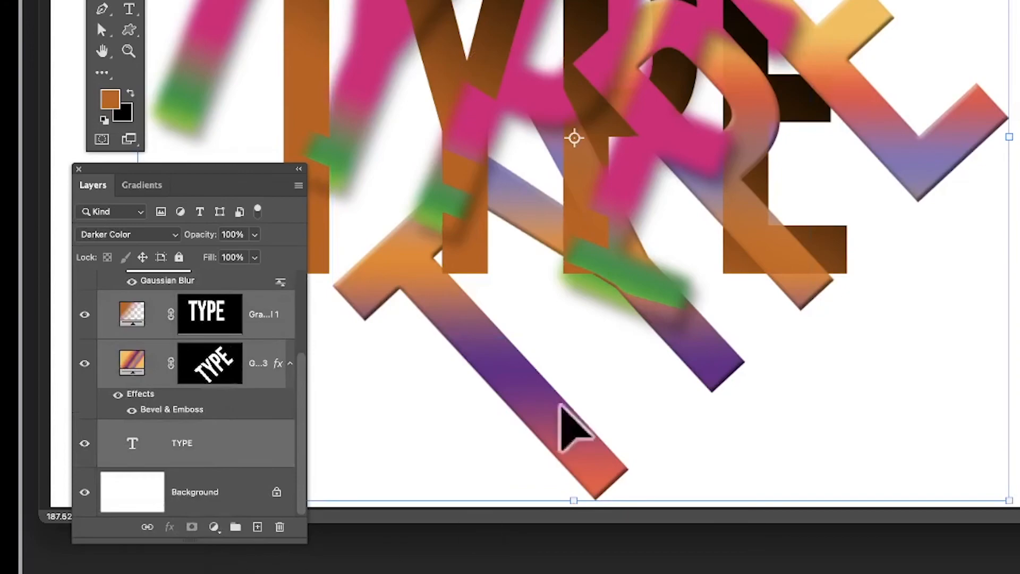
left_click(180, 8)
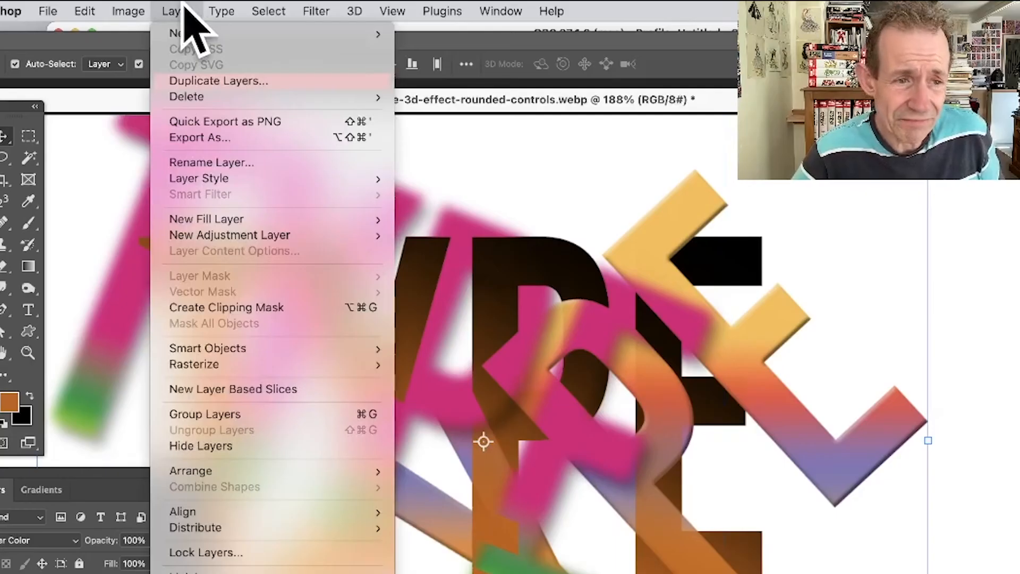
mouse_move(276, 350)
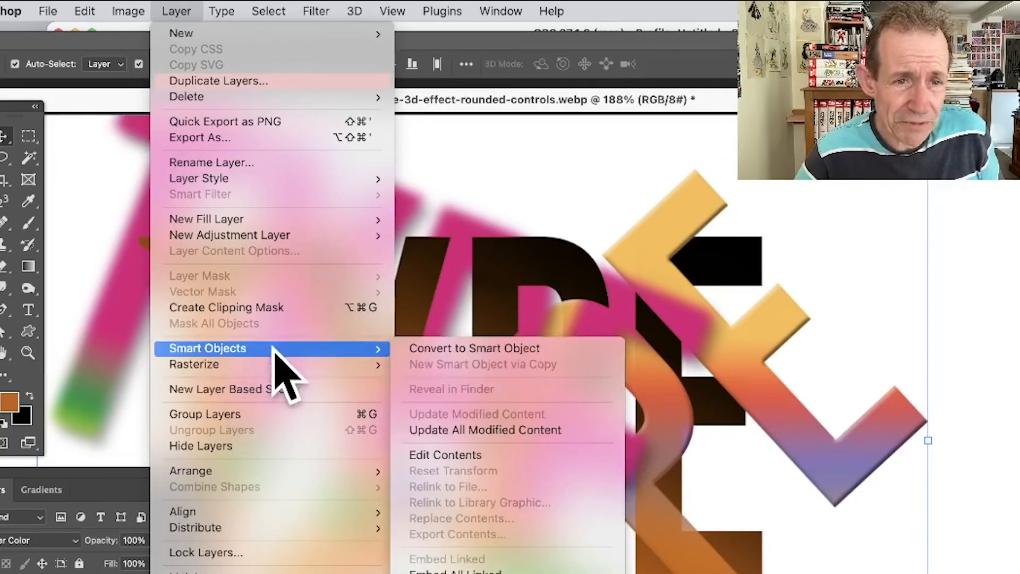
left_click(502, 350)
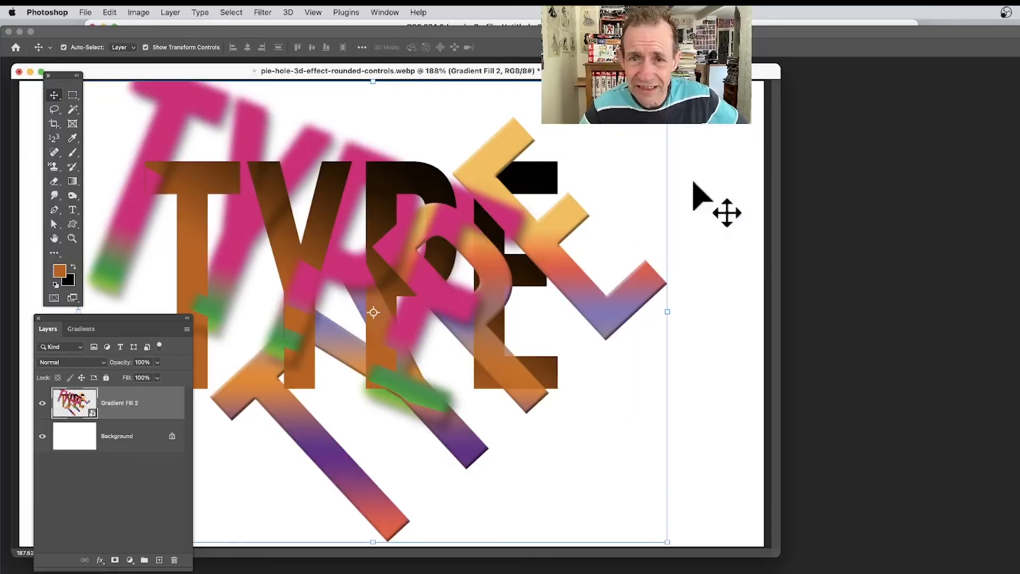
Step: Scale down the combined lettering smart object and spread three copies of it across the canvas
key("super+t")
left_click_drag(665, 84, 638, 104)
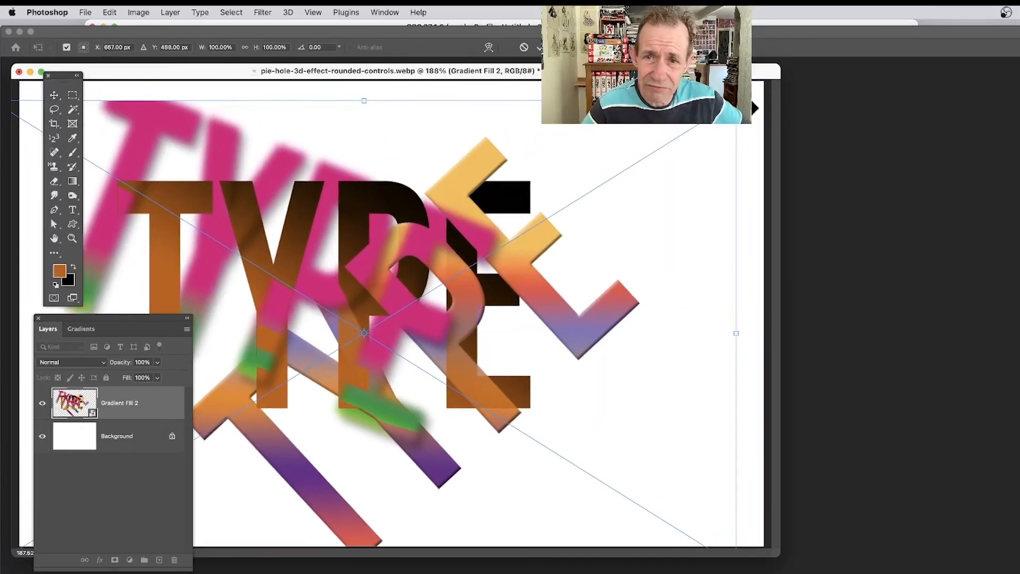
left_click_drag(736, 101, 546, 205)
left_click_drag(293, 359, 326, 448)
key("Return")
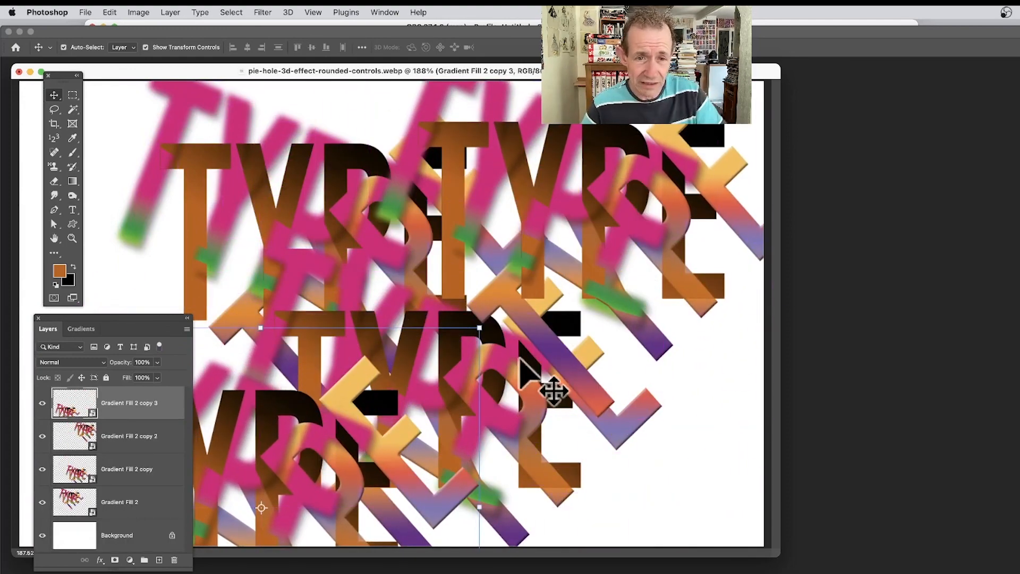
Step: Rotate the Gradient Fill 2 copy 3 lettering about 40° clockwise and move it up by about 159 px
left_click_drag(482, 328, 610, 505)
left_click_drag(360, 440, 367, 351)
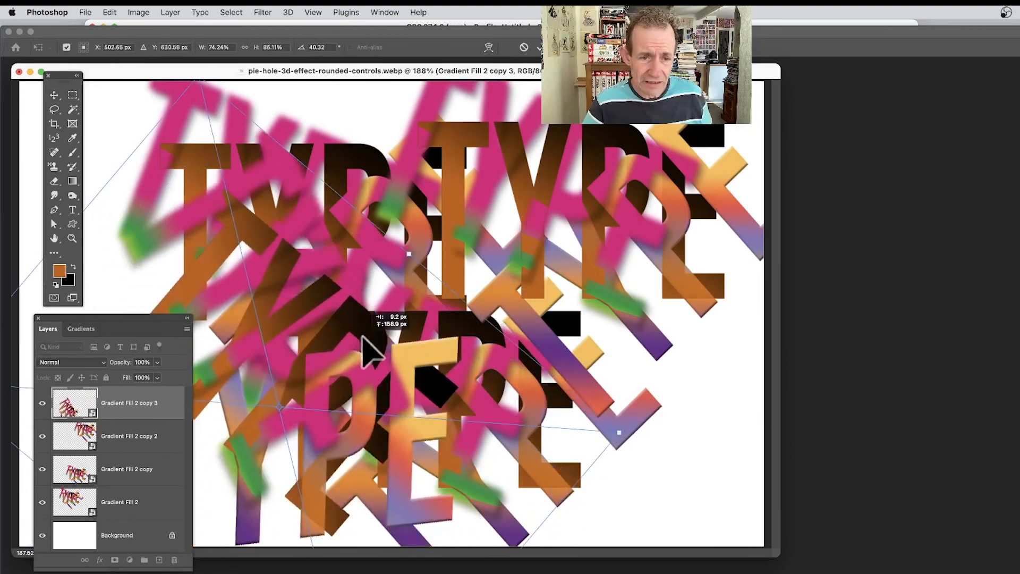
key("Return")
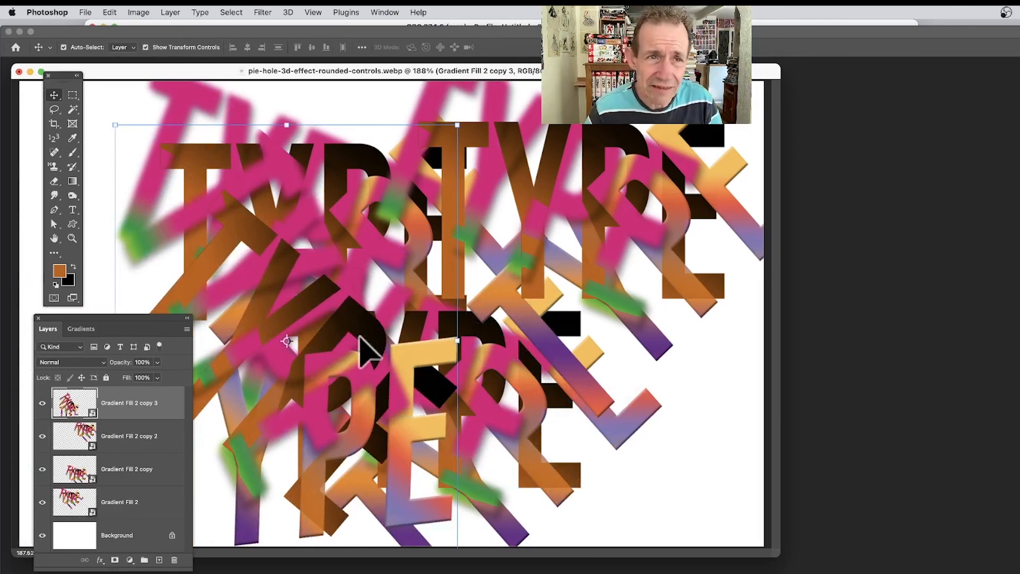
Step: Apply the Oil Paint filter to the rotated Gradient Fill 2 copy 3 lettering, keeping the existing brush settings with lighting off
left_click(256, 9)
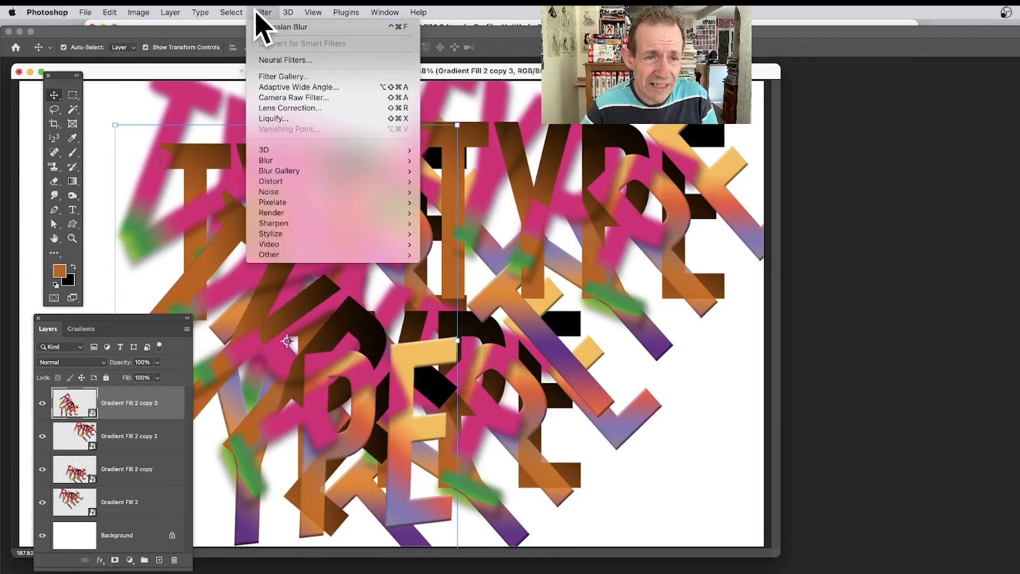
mouse_move(314, 234)
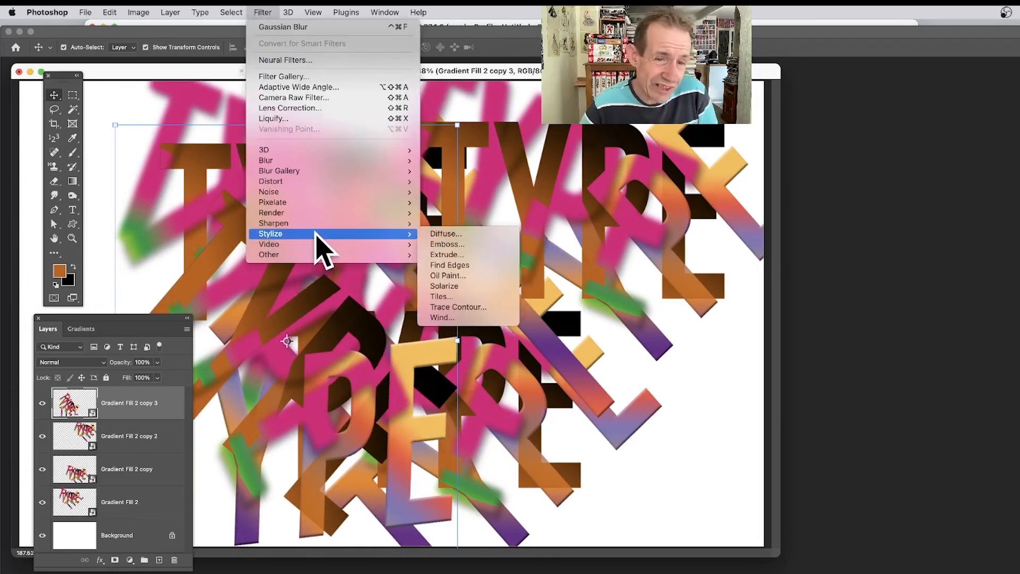
left_click(468, 275)
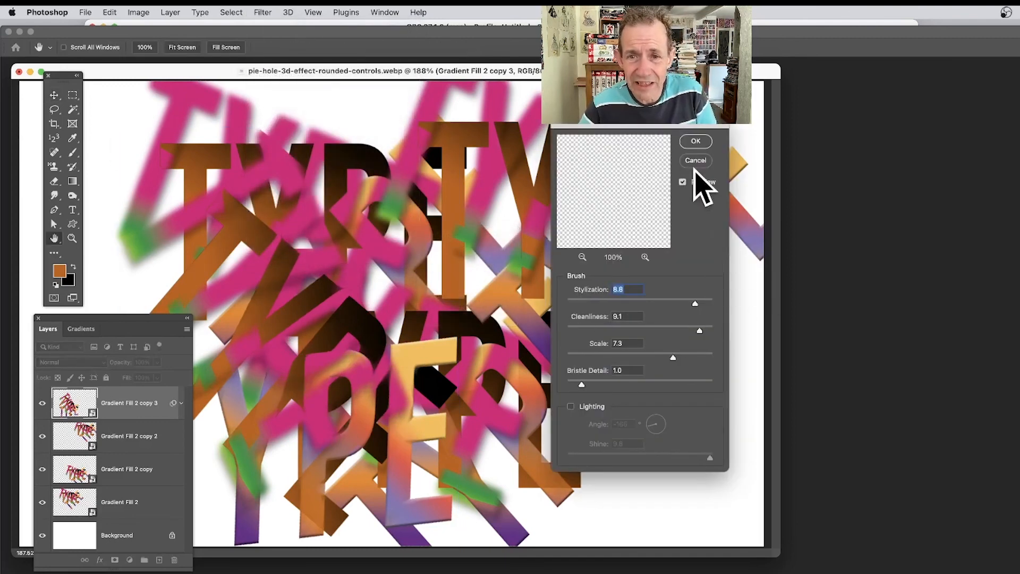
left_click(696, 141)
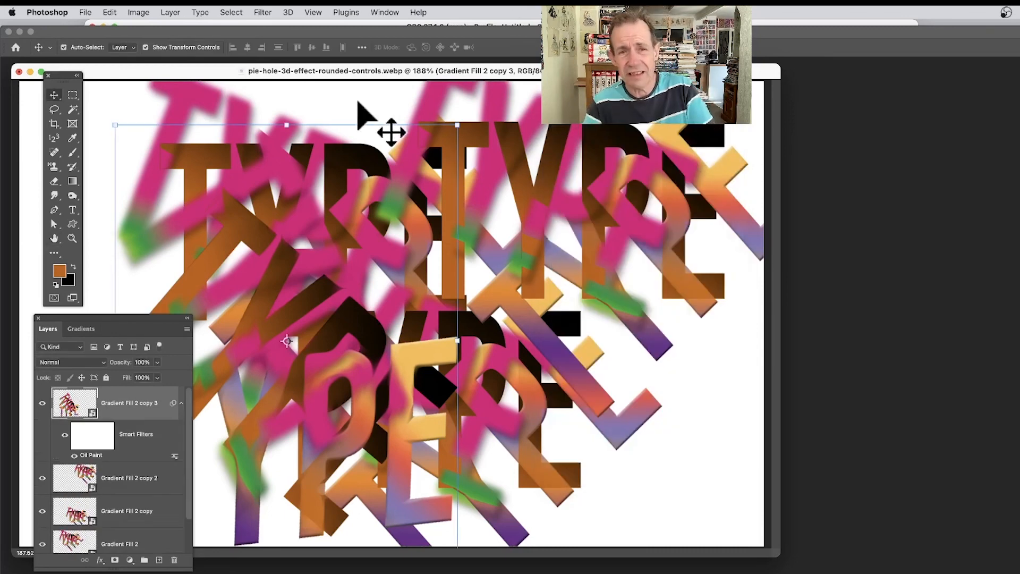